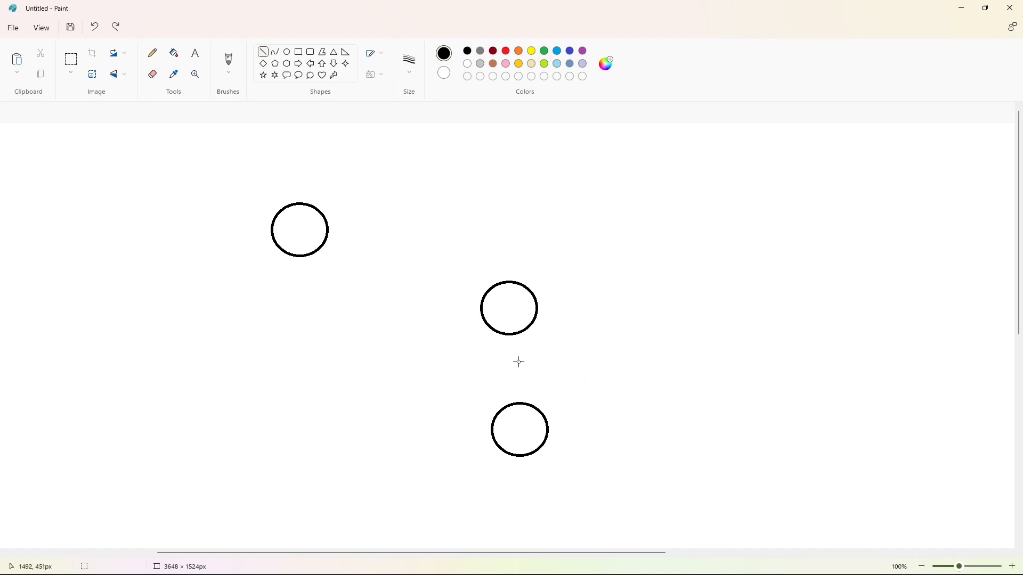
# Join the two stacked circles with straight side lines and place a copy of the shape alongside it as the H's second stem.
pyautogui.moveTo(482, 311); pyautogui.dragTo(494, 432)
pyautogui.moveTo(537, 309); pyautogui.dragTo(547, 430)
pyautogui.click(71, 60)
pyautogui.moveTo(411, 244); pyautogui.dragTo(605, 498)
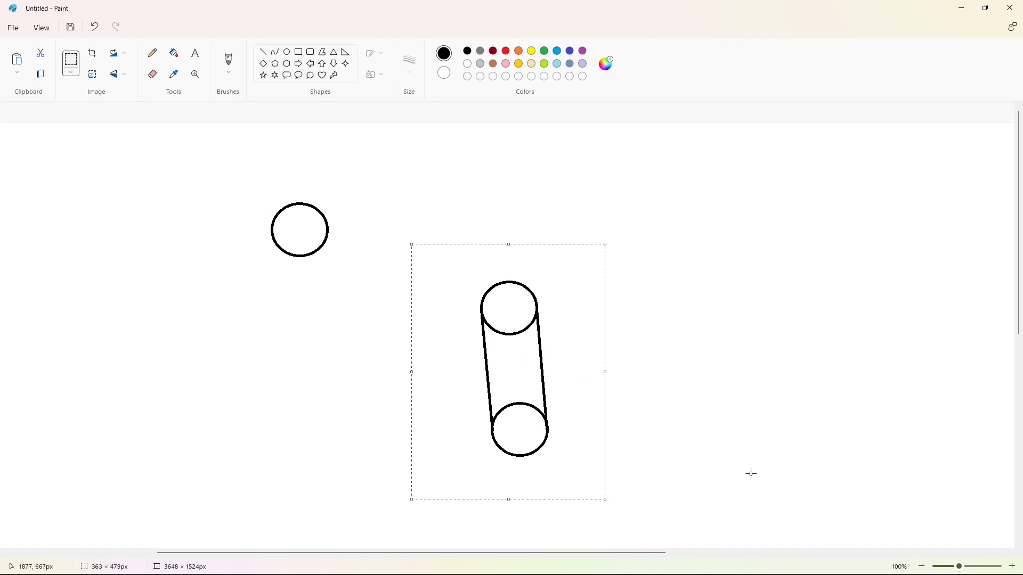
pyautogui.scroll(-3, 733, 400)
pyautogui.hotkey('ctrl', 'c')
pyautogui.hotkey('ctrl', 'v')
pyautogui.moveTo(66, 179); pyautogui.dragTo(459, 238)
pyautogui.click(557, 223)
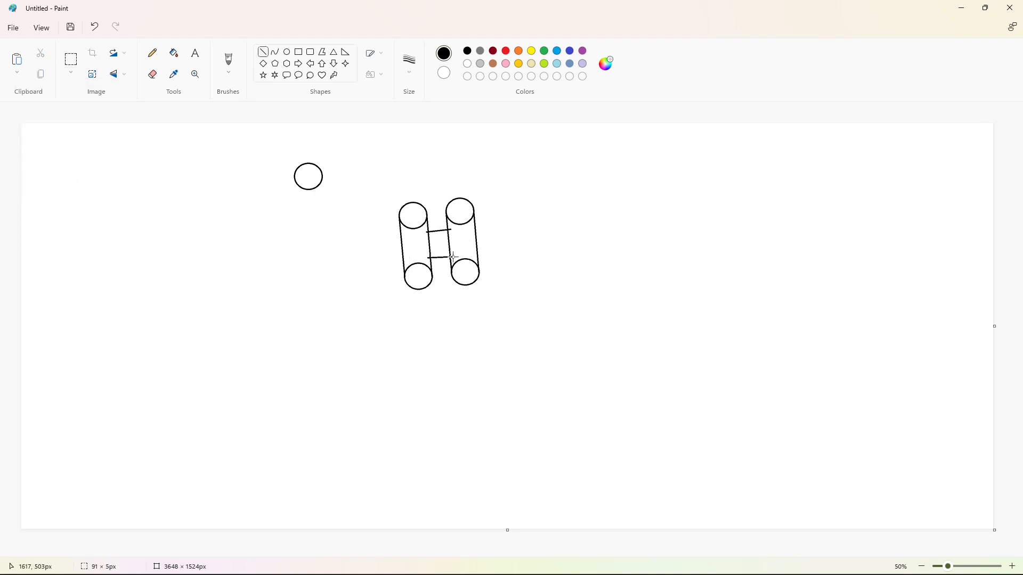
# Fill the stems and rounded ends of the H outline with black.
pyautogui.click(174, 53)
pyautogui.click(413, 216)
pyautogui.click(416, 250)
pyautogui.click(462, 242)
pyautogui.click(462, 210)
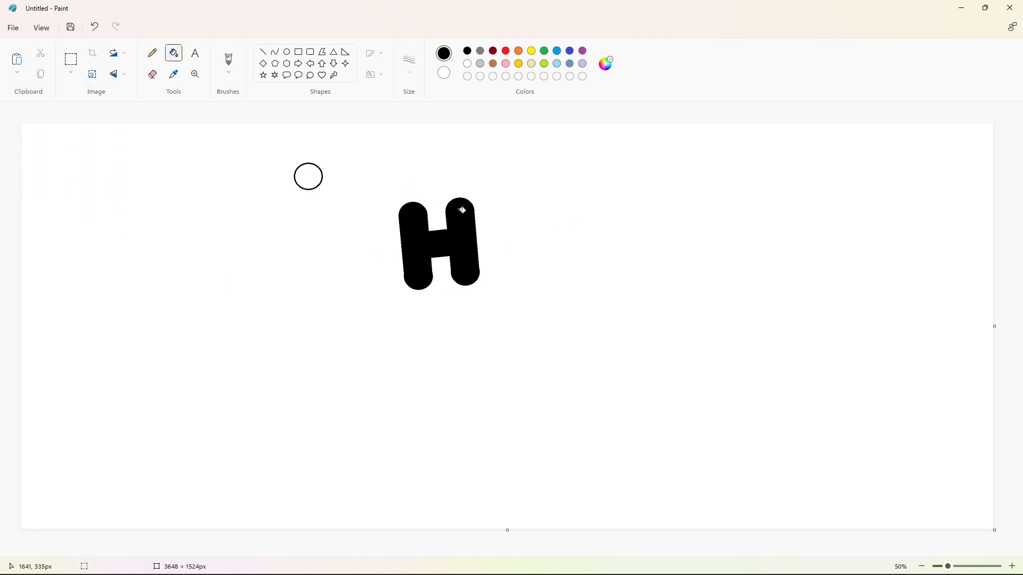
# Copy the filled H and paste a duplicate in the upper-left corner of the canvas.
pyautogui.click(71, 60)
pyautogui.moveTo(372, 182); pyautogui.dragTo(521, 310)
pyautogui.hotkey('ctrl', 'c')
pyautogui.hotkey('ctrl', 'v')
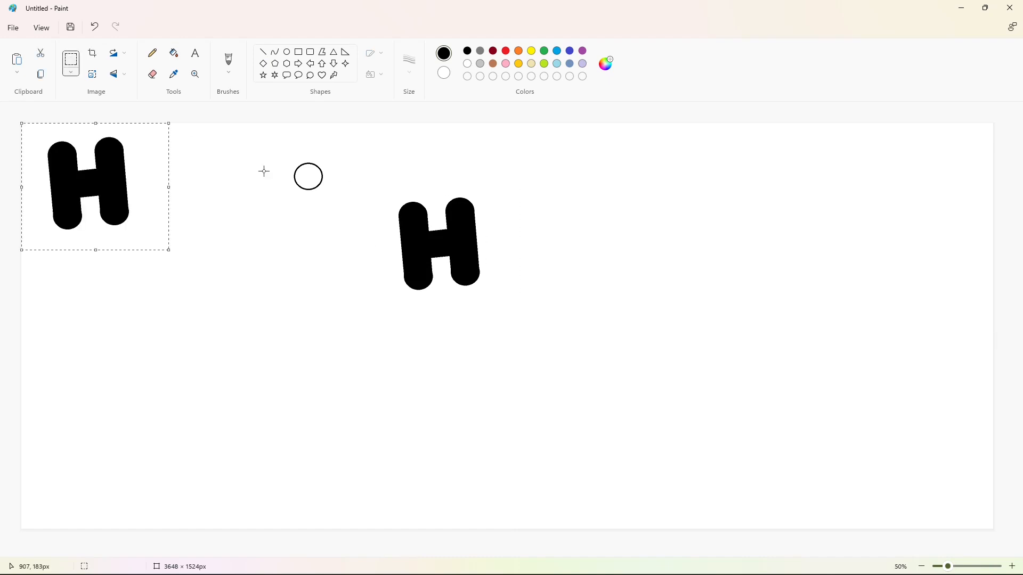
# Fill the original H with purple.
pyautogui.click(582, 50)
pyautogui.click(174, 53)
pyautogui.click(439, 239)
# Draw the E's left side, rounded upper corner and top edge in black right beside the purple H.
pyautogui.click(263, 52)
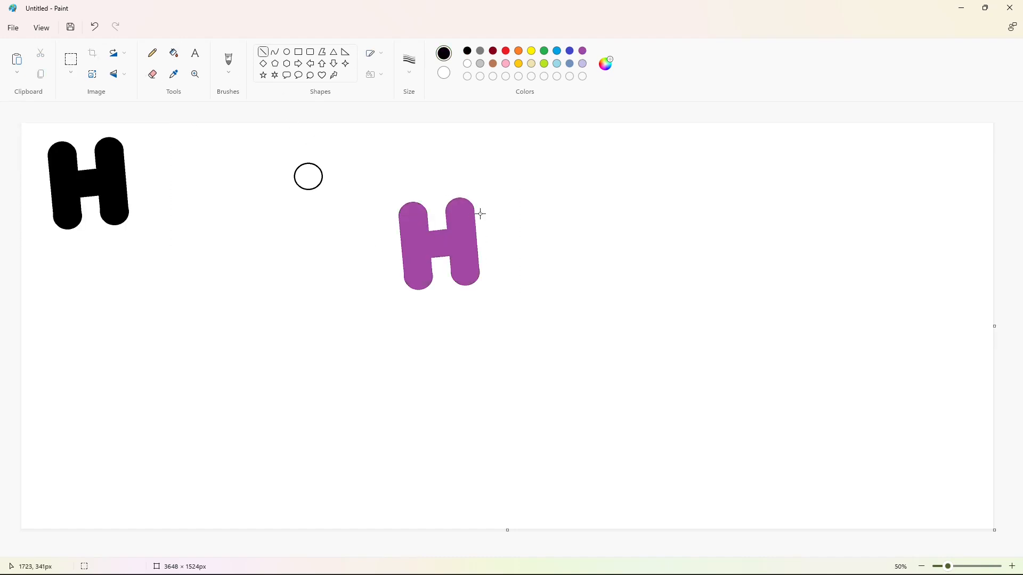
pyautogui.moveTo(480, 214); pyautogui.dragTo(479, 269)
pyautogui.click(274, 51)
pyautogui.moveTo(485, 197); pyautogui.dragTo(532, 202)
pyautogui.click(263, 52)
pyautogui.click(72, 59)
pyautogui.moveTo(268, 139); pyautogui.dragTo(349, 211)
pyautogui.hotkey('ctrl', 'c')
pyautogui.hotkey('ctrl', 'v')
pyautogui.moveTo(70, 149)
pyautogui.mouseDown()
pyautogui.moveTo(535, 203)
pyautogui.moveTo(543, 222)
pyautogui.moveTo(530, 227)
pyautogui.moveTo(532, 216)
pyautogui.moveTo(383, 148)
pyautogui.mouseUp()
pyautogui.hotkey('ctrl', 'z')
# Draw a smaller circle above the letters and place a copy of it at the end of the E's top edge.
pyautogui.click(287, 52)
pyautogui.click(71, 59)
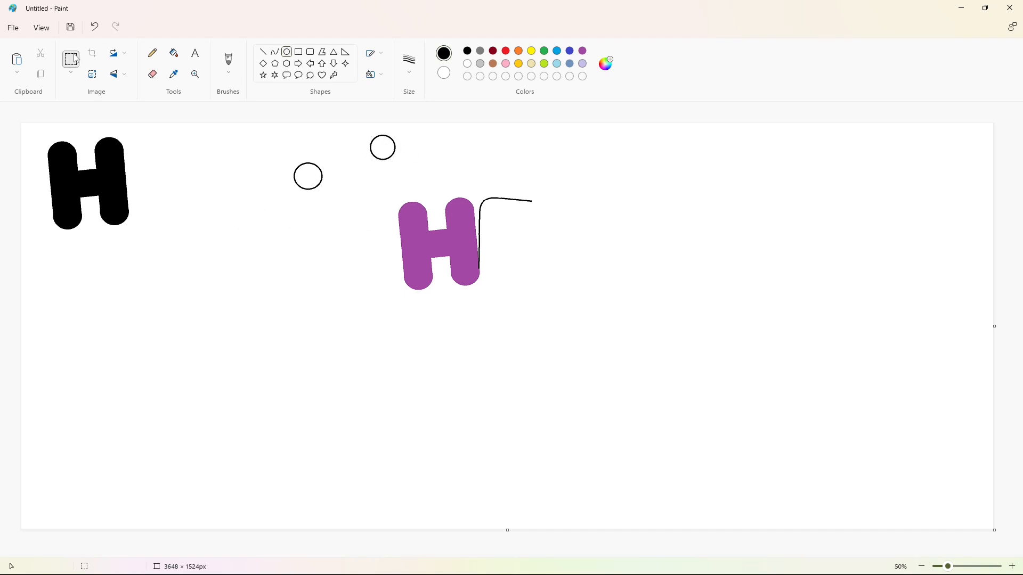
pyautogui.hotkey('ctrl', 'v')
pyautogui.moveTo(62, 142); pyautogui.dragTo(528, 213)
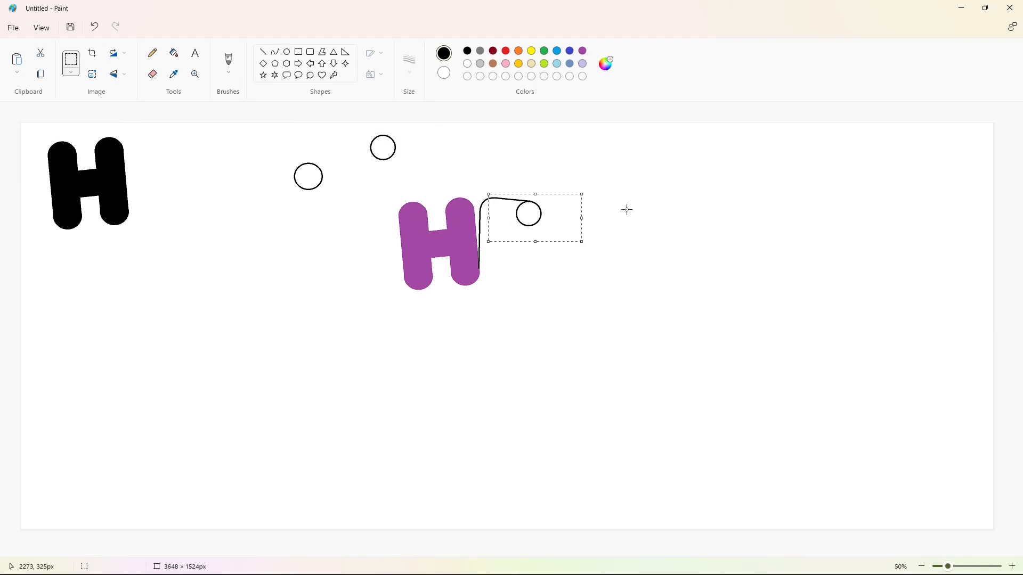
# Draw the E's rounded lower corner and bottom edge, and place another copy of the small circle at that edge's end.
pyautogui.click(275, 52)
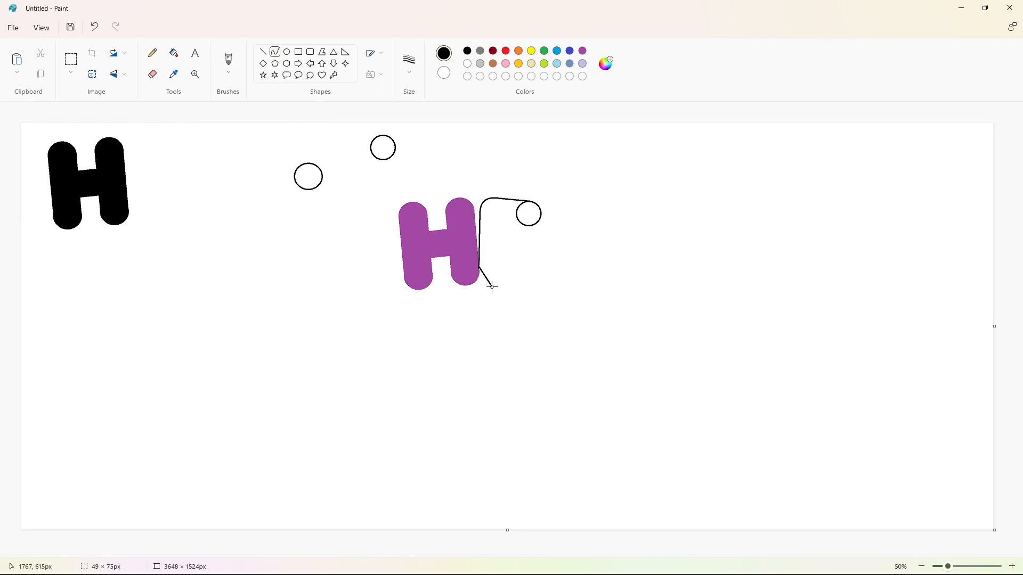
pyautogui.moveTo(481, 286); pyautogui.dragTo(491, 286)
pyautogui.hotkey('ctrl', 'v')
pyautogui.moveTo(62, 142); pyautogui.dragTo(525, 274)
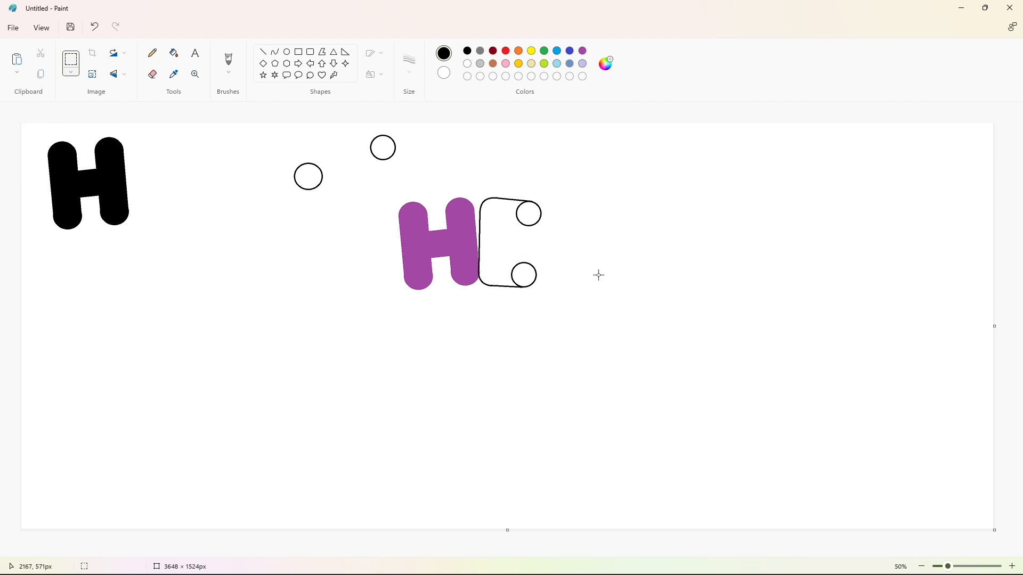
# Draw the E's inner edges as horizontal lines from both end circles and a vertical line crossing them.
pyautogui.click(265, 52)
pyautogui.moveTo(528, 226); pyautogui.dragTo(490, 225)
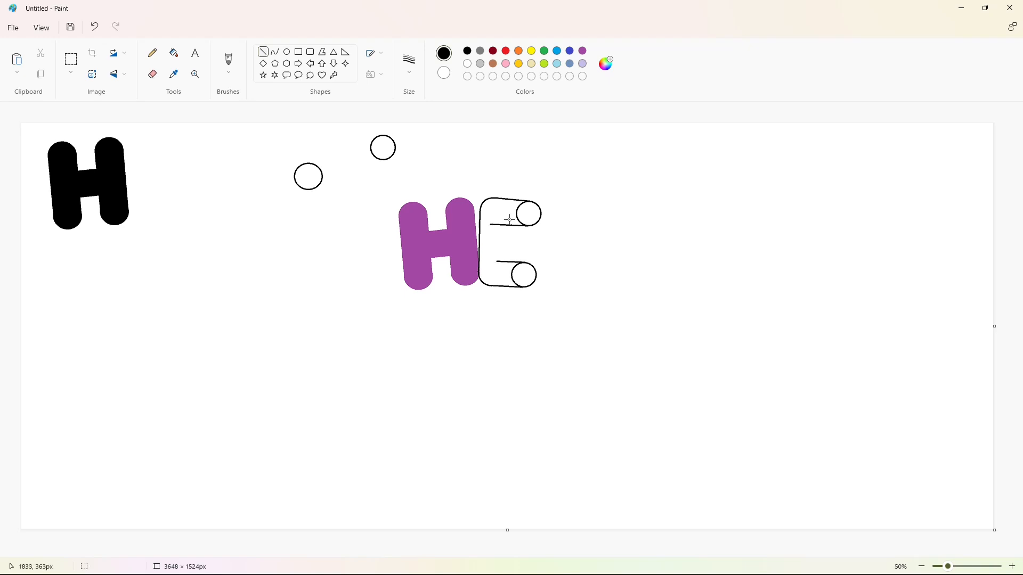
pyautogui.moveTo(509, 220)
pyautogui.mouseDown()
pyautogui.moveTo(507, 266)
pyautogui.moveTo(533, 255)
pyautogui.mouseUp()
# Add an ellipse of about 67 × 77 px as the end of the E's middle arm and draw the arm's two horizontal edges.
pyautogui.click(288, 52)
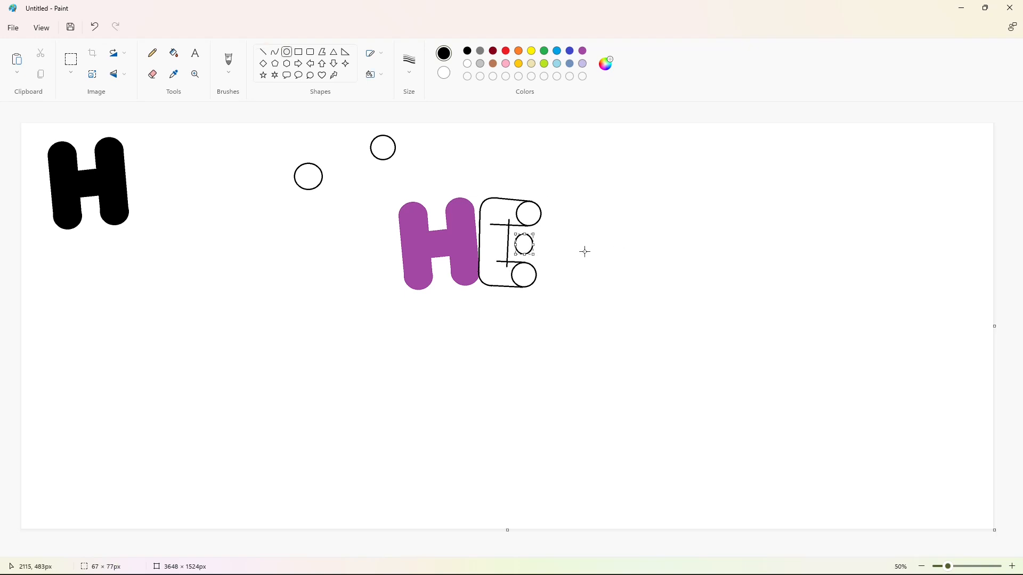
pyautogui.click(583, 251)
pyautogui.click(1012, 566)
pyautogui.moveTo(490, 553); pyautogui.dragTo(703, 552)
pyautogui.click(263, 52)
pyautogui.scroll(-2, 640, 395)
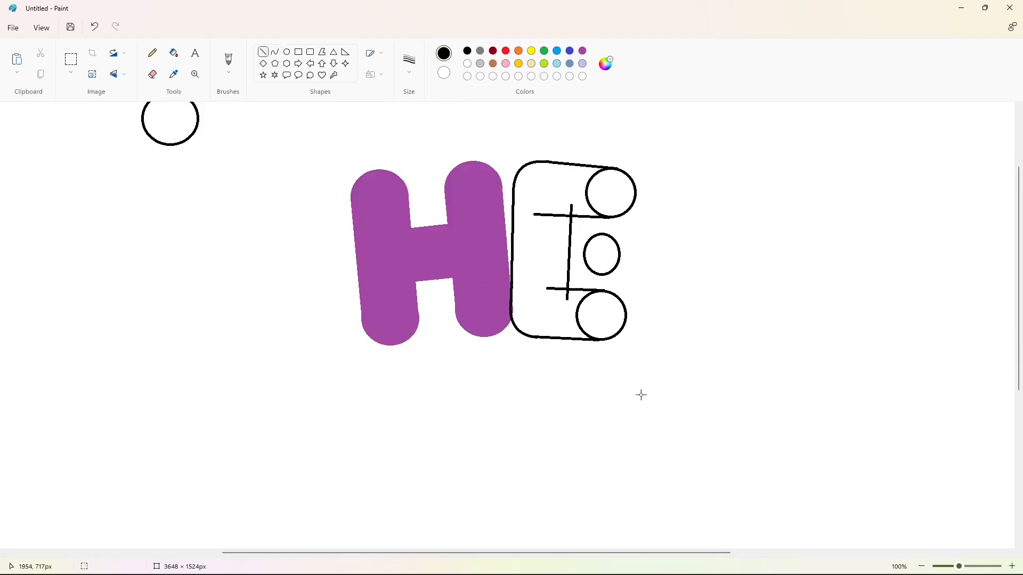
pyautogui.scroll(2, 640, 395)
pyautogui.moveTo(602, 346); pyautogui.dragTo(545, 346)
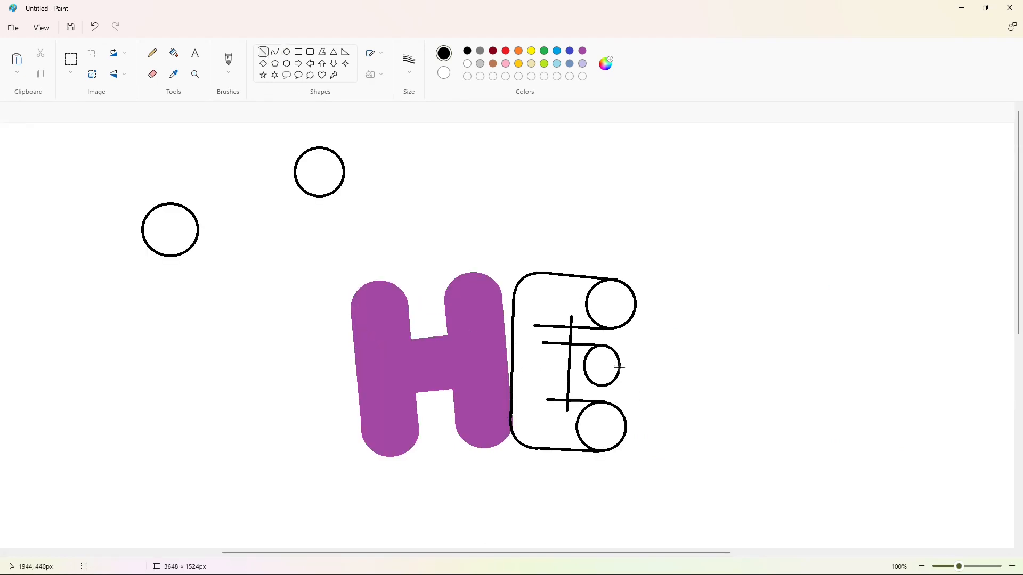
pyautogui.moveTo(603, 383); pyautogui.dragTo(543, 383)
# Fill all sections of the E outline with black and recolor the whole letter purple.
pyautogui.click(174, 53)
pyautogui.click(611, 309)
pyautogui.click(601, 365)
pyautogui.click(601, 426)
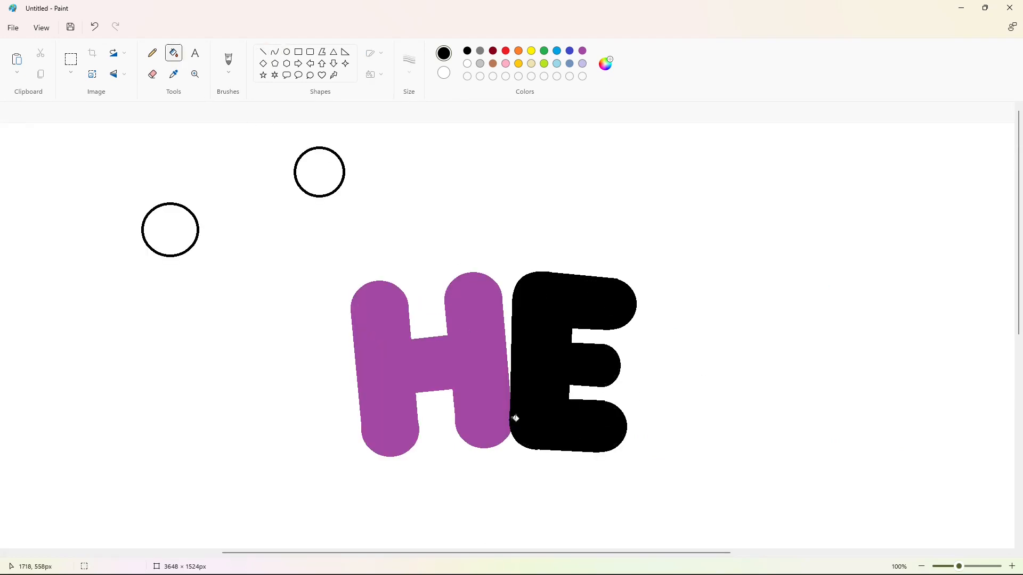
pyautogui.click(560, 309)
# Copy the spare black H from the canvas's upper-left corner and place it exactly over the purple H beside the E.
pyautogui.moveTo(692, 553); pyautogui.dragTo(459, 553)
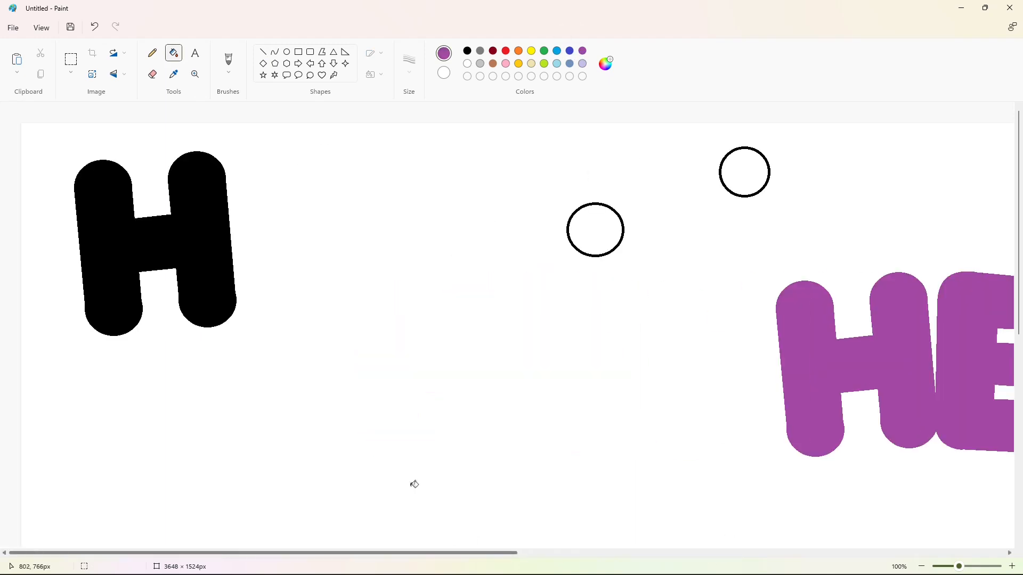
pyautogui.click(71, 59)
pyautogui.moveTo(279, 139); pyautogui.dragTo(12, 390)
pyautogui.hotkey('ctrl', 'c')
pyautogui.moveTo(315, 553); pyautogui.dragTo(587, 553)
pyautogui.hotkey('ctrl', 'v')
pyautogui.moveTo(150, 207); pyautogui.dragTo(327, 345)
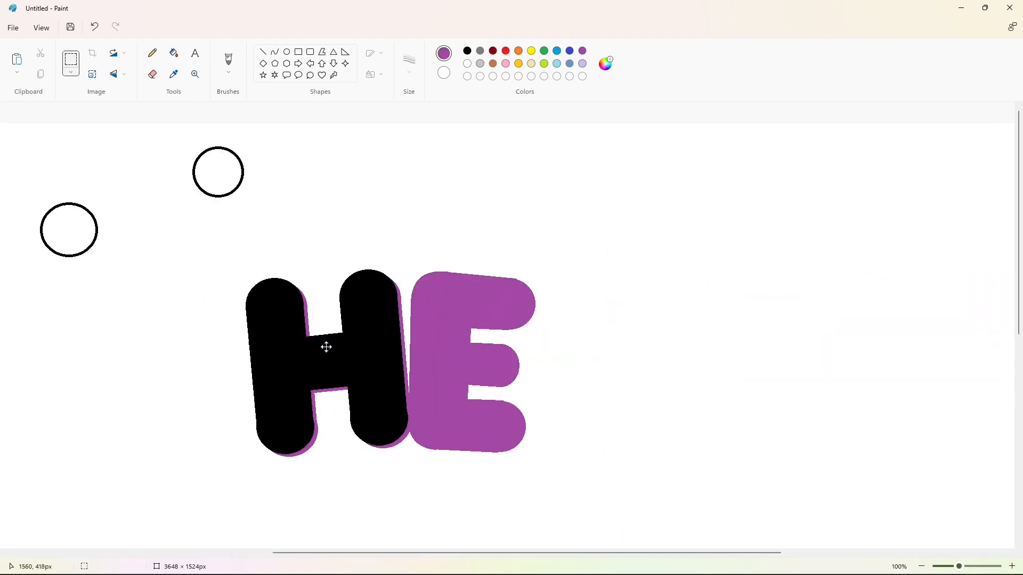
pyautogui.click(530, 349)
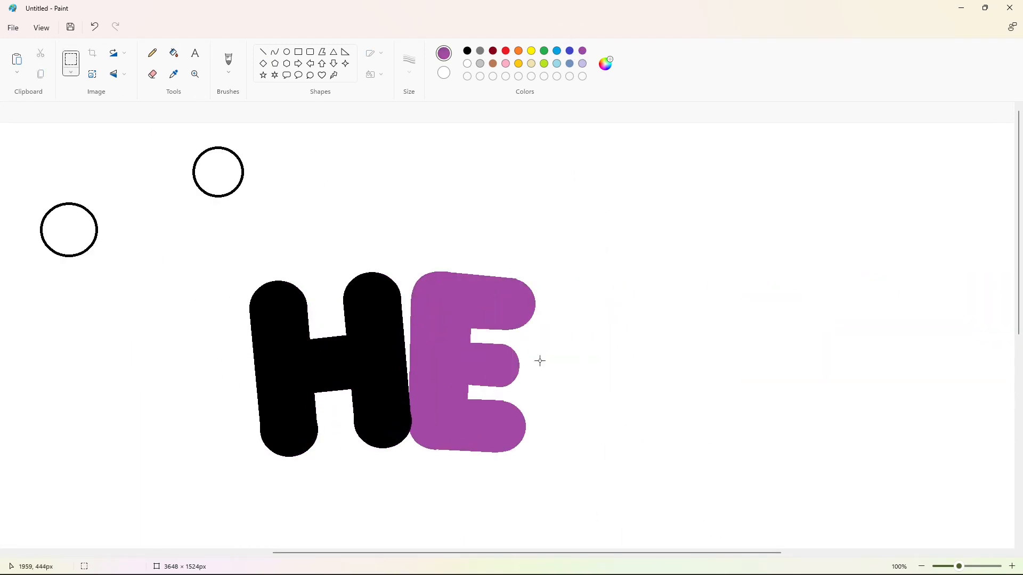
# Replace the spare black H in the canvas's upper-left corner with a copy of the black-and-purple HE, whiting out the old H.
pyautogui.scroll(-2, 726, 437)
pyautogui.moveTo(578, 184); pyautogui.dragTo(362, 315)
pyautogui.hotkey('ctrl', 'c')
pyautogui.hotkey('ctrl', 'v')
pyautogui.hotkey('ctrl', 'z')
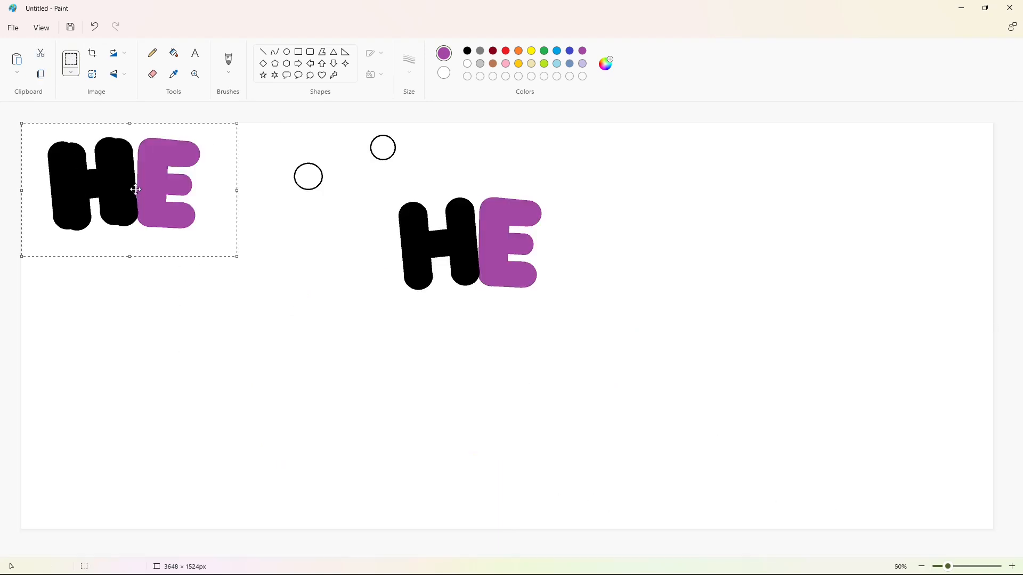
pyautogui.click(174, 53)
pyautogui.click(467, 64)
pyautogui.click(73, 187)
pyautogui.hotkey('ctrl', 'v')
pyautogui.moveTo(73, 187); pyautogui.dragTo(48, 198)
pyautogui.click(303, 207)
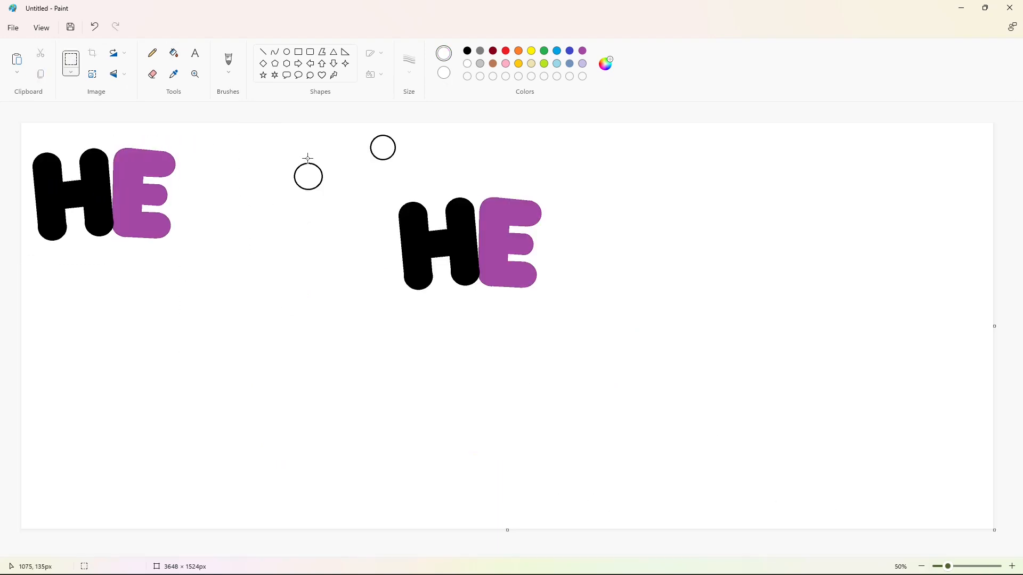
# Draw a larger black circle, place a copy at the E's upper tip, and draw the diagonal sides of the Y's left arm.
pyautogui.click(287, 52)
pyautogui.click(467, 50)
pyautogui.moveTo(534, 197)
pyautogui.mouseDown()
pyautogui.moveTo(565, 231)
pyautogui.moveTo(601, 218)
pyautogui.moveTo(440, 148)
pyautogui.moveTo(407, 167)
pyautogui.mouseUp()
pyautogui.click(77, 53)
pyautogui.hotkey('ctrl', 'c')
pyautogui.hotkey('ctrl', 'v')
pyautogui.moveTo(51, 143)
pyautogui.mouseDown()
pyautogui.moveTo(548, 211)
pyautogui.moveTo(576, 225)
pyautogui.moveTo(564, 253)
pyautogui.mouseUp()
pyautogui.click(263, 52)
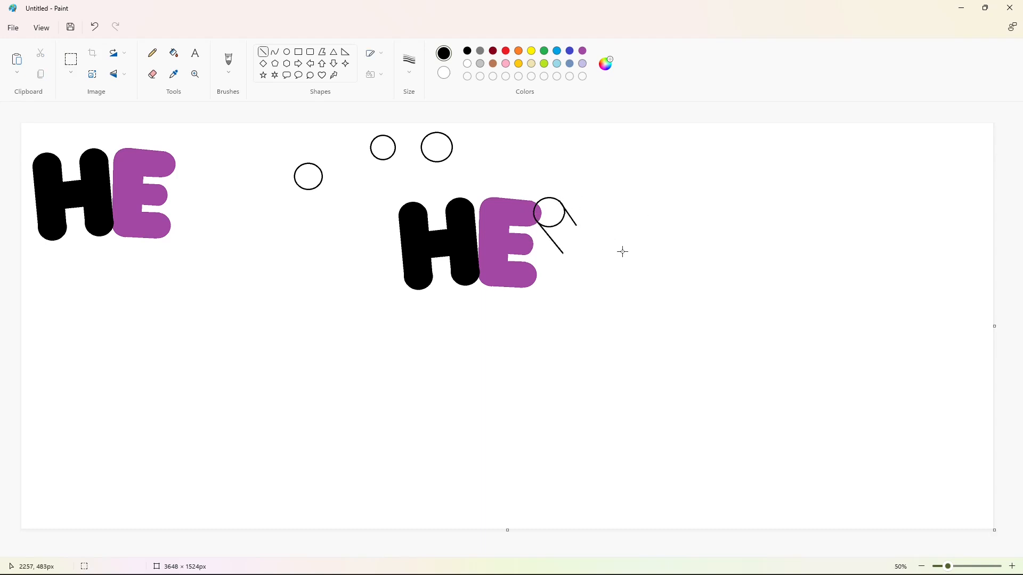
# Place another copy of the larger circle as the Y's right arm end and draw that arm's two diagonal sides.
pyautogui.hotkey('ctrl', 'v')
pyautogui.moveTo(52, 139)
pyautogui.mouseDown()
pyautogui.moveTo(419, 211)
pyautogui.moveTo(598, 212)
pyautogui.moveTo(581, 259)
pyautogui.mouseUp()
pyautogui.click(263, 52)
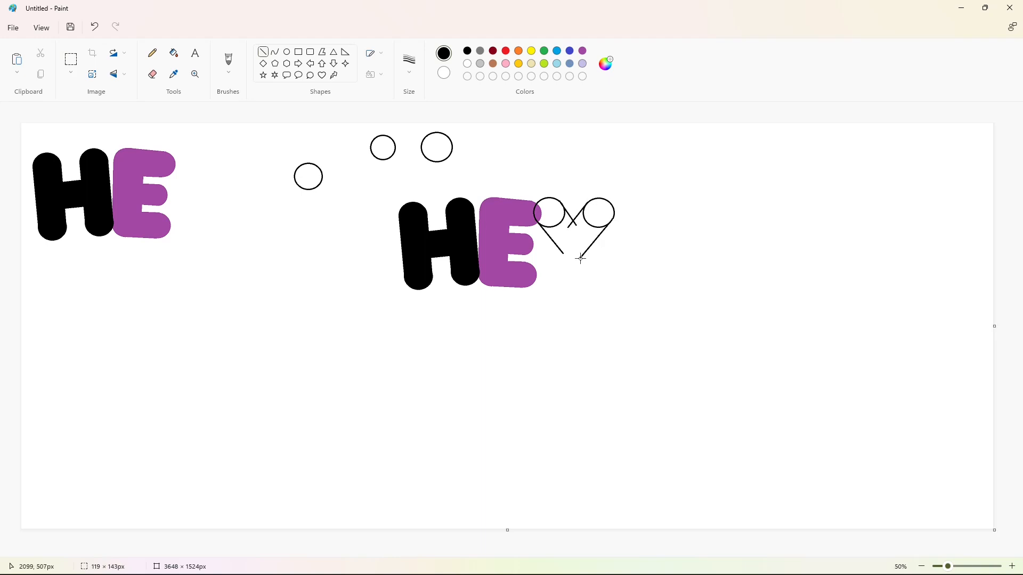
# Place a third copy of the larger circle at the Y's base and draw the stem's vertical sides.
pyautogui.hotkey('ctrl', 'v')
pyautogui.moveTo(51, 140); pyautogui.dragTo(574, 275)
pyautogui.click(263, 53)
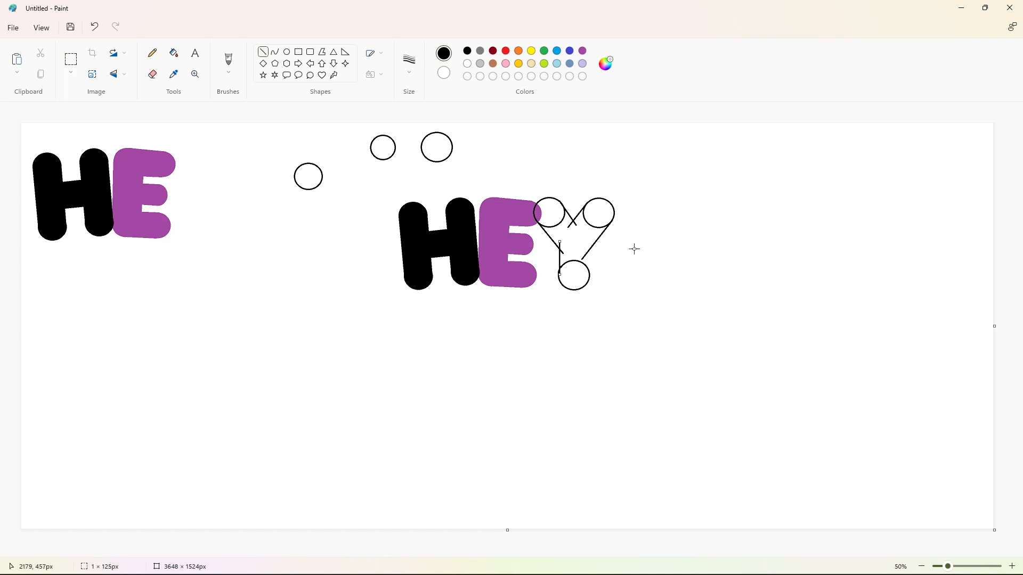
# Fill every section of the Y outline with black, including the part overlapping the E.
pyautogui.click(171, 55)
pyautogui.click(551, 214)
pyautogui.click(538, 214)
pyautogui.click(573, 240)
pyautogui.click(596, 221)
pyautogui.click(583, 276)
# Copy the spare HE from the canvas's upper-left corner and align it exactly over the original letters, putting the E in front of the Y.
pyautogui.click(1012, 566)
pyautogui.moveTo(508, 553); pyautogui.dragTo(727, 552)
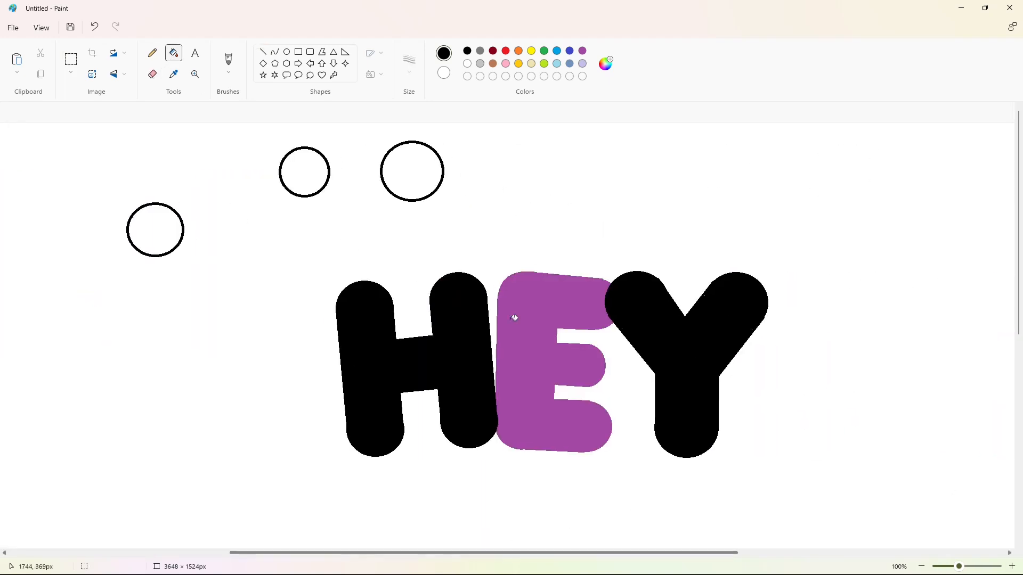
pyautogui.click(152, 53)
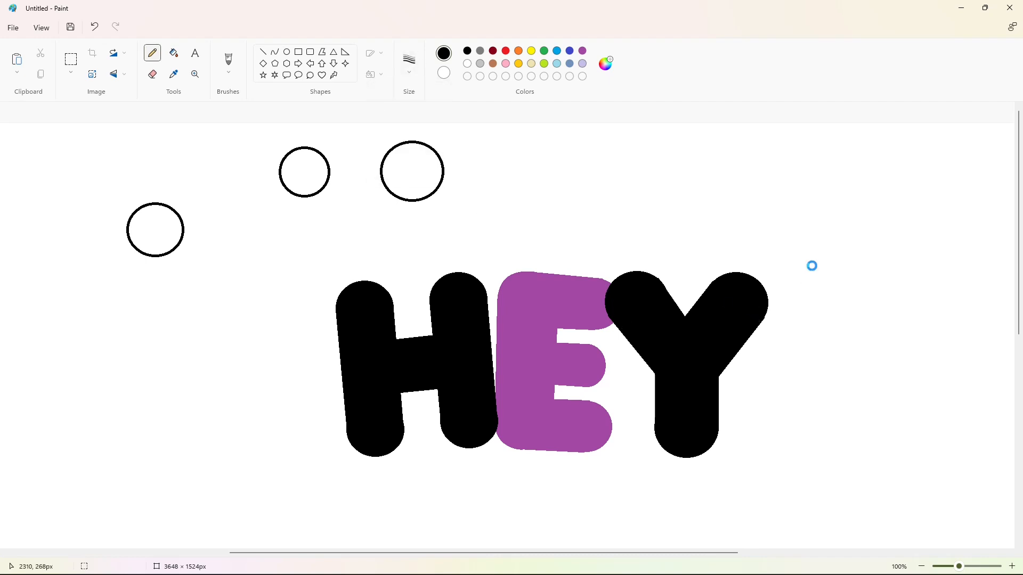
pyautogui.click(71, 59)
pyautogui.moveTo(541, 553); pyautogui.dragTo(309, 553)
pyautogui.moveTo(370, 141); pyautogui.dragTo(20, 419)
pyautogui.hotkey('ctrl', 'c')
pyautogui.moveTo(499, 553); pyautogui.dragTo(762, 553)
pyautogui.hotkey('ctrl', 'v')
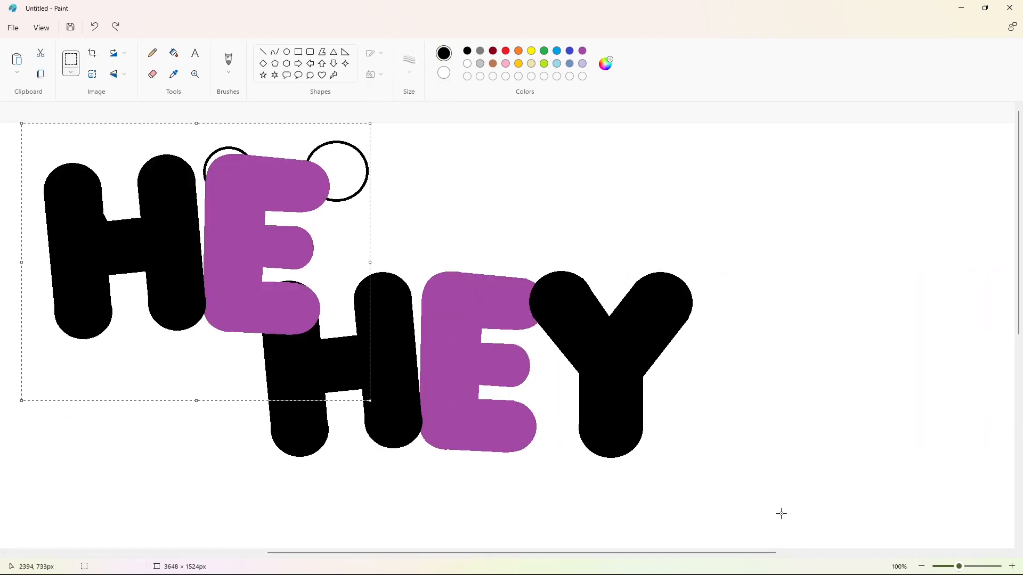
pyautogui.moveTo(272, 244); pyautogui.dragTo(487, 362)
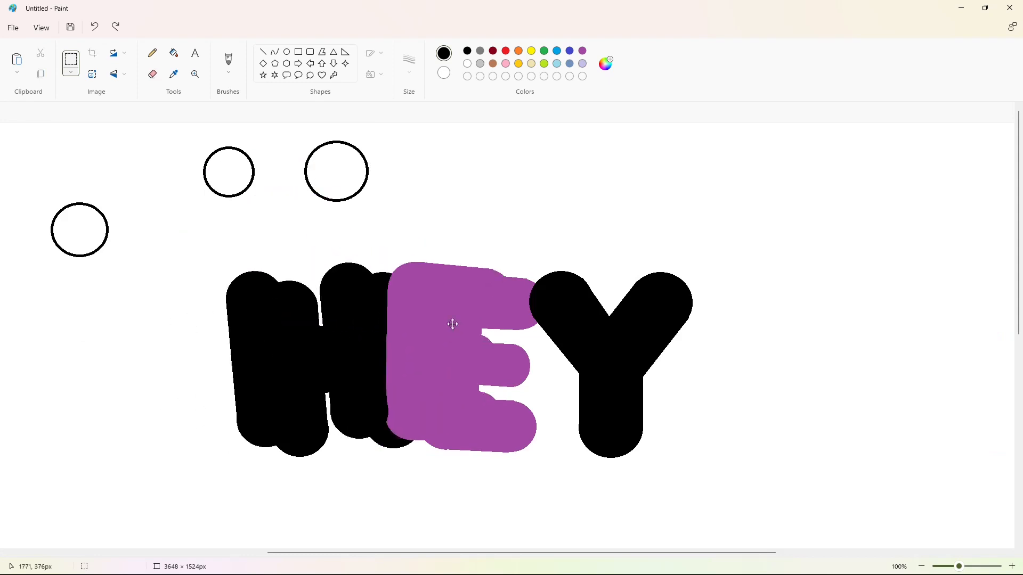
pyautogui.click(632, 323)
# Erase the three leftover construction circles above the word by filling their outlines with white.
pyautogui.click(174, 53)
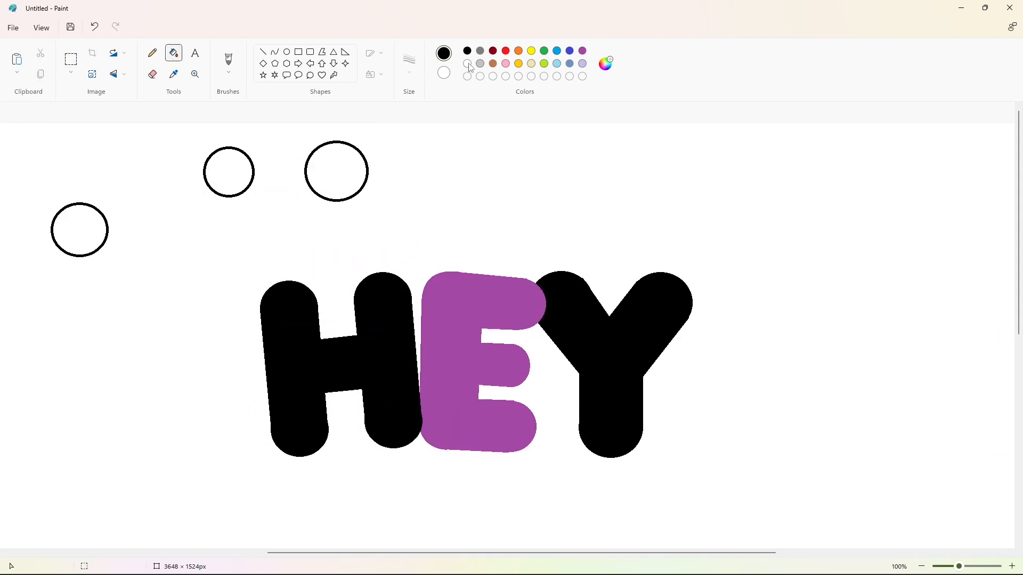
pyautogui.click(467, 63)
pyautogui.click(360, 150)
pyautogui.click(247, 154)
pyautogui.click(100, 211)
# Draw the left side and rounded upper-left corner of a large D in black below the spare HE.
pyautogui.keyDown('ctrl'); pyautogui.scroll(-2, 745, 430); pyautogui.keyUp('ctrl')
pyautogui.click(263, 52)
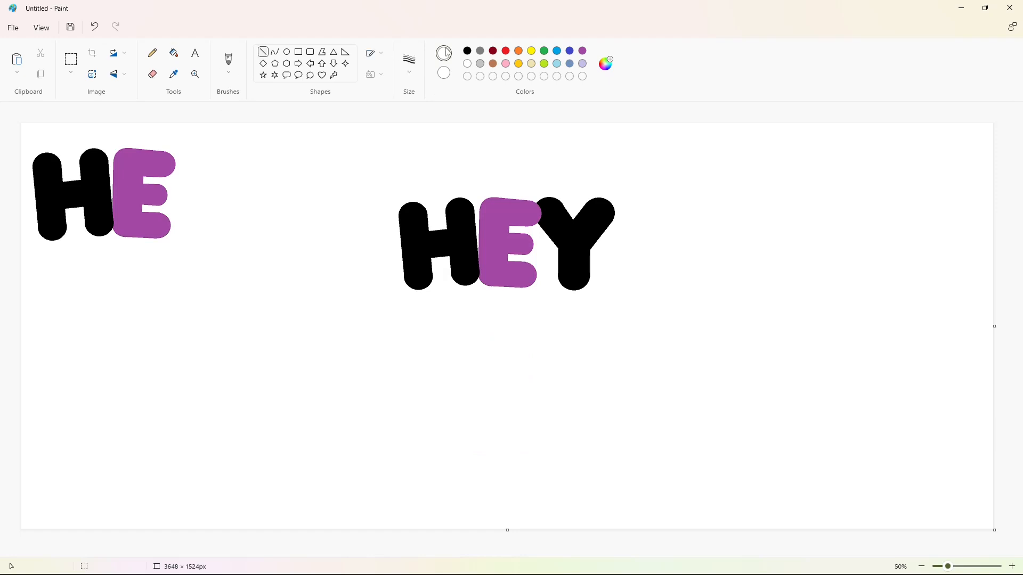
pyautogui.moveTo(130, 336); pyautogui.dragTo(138, 435)
pyautogui.click(133, 315)
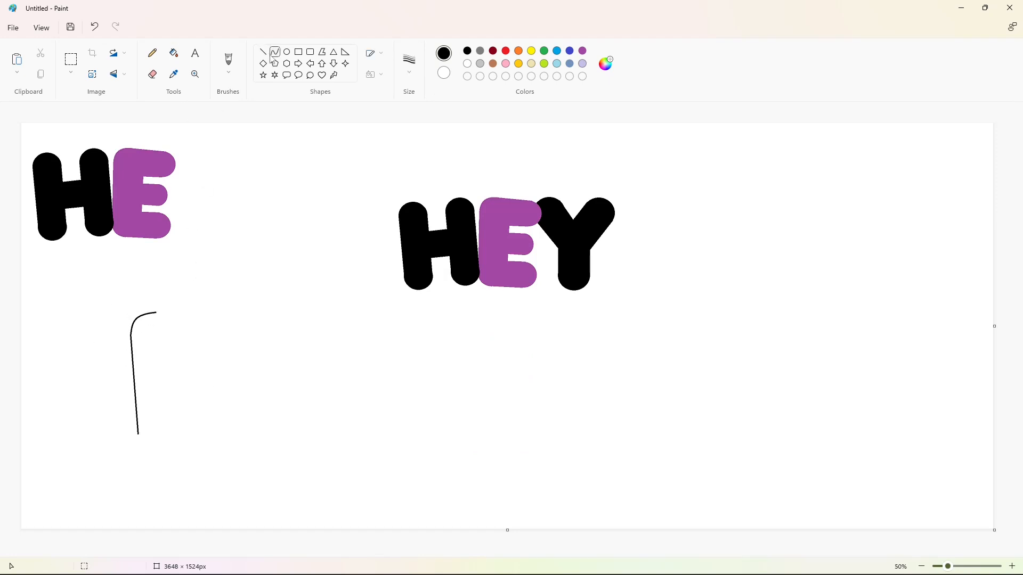
# Close the D's outer outline with a top edge, a curved bowl, a bottom edge and a rounded lower-left corner.
pyautogui.moveTo(168, 312)
pyautogui.mouseDown()
pyautogui.moveTo(203, 310)
pyautogui.moveTo(274, 381)
pyautogui.moveTo(239, 309)
pyautogui.moveTo(300, 368)
pyautogui.moveTo(187, 443)
pyautogui.moveTo(217, 448)
pyautogui.moveTo(271, 417)
pyautogui.moveTo(303, 432)
pyautogui.mouseUp()
pyautogui.click(274, 53)
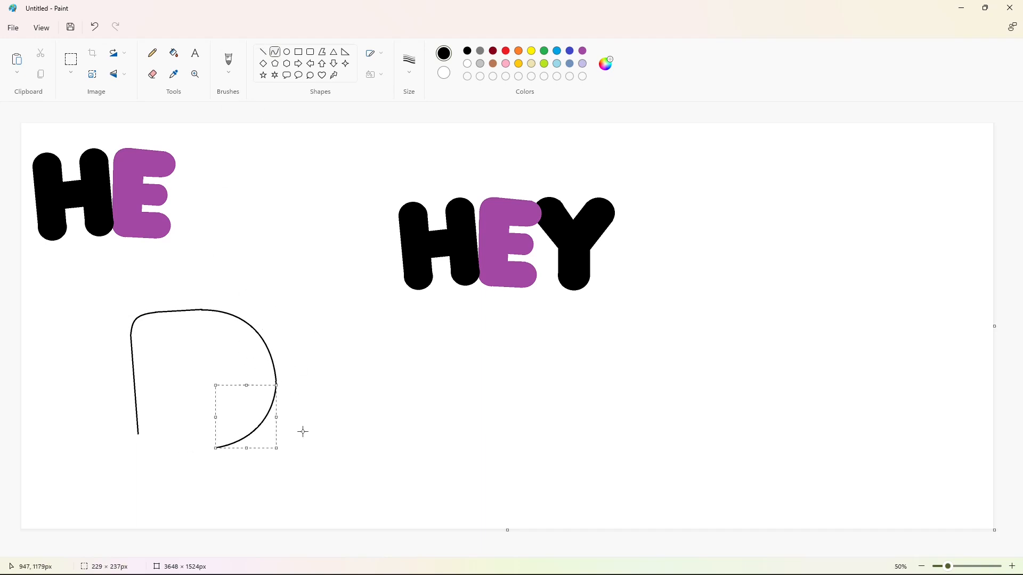
pyautogui.click(215, 387)
pyautogui.moveTo(187, 454); pyautogui.dragTo(159, 454)
pyautogui.click(274, 52)
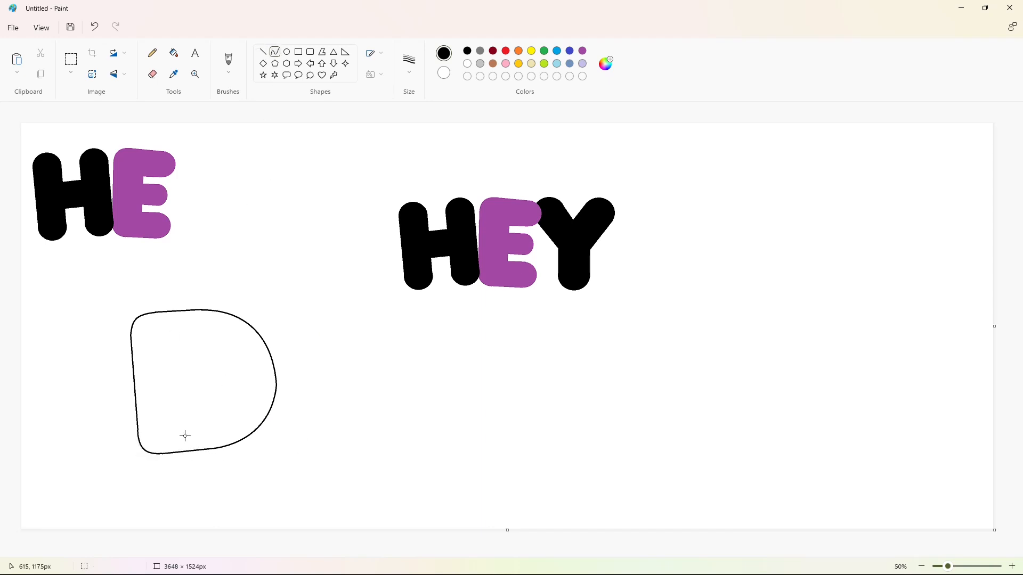
# Draw the D's inner opening with a vertical line and a curve, and fill the letter body around it with black.
pyautogui.click(262, 55)
pyautogui.moveTo(184, 352); pyautogui.dragTo(193, 421)
pyautogui.click(275, 53)
pyautogui.moveTo(182, 352); pyautogui.dragTo(192, 407)
pyautogui.click(213, 358)
pyautogui.click(237, 406)
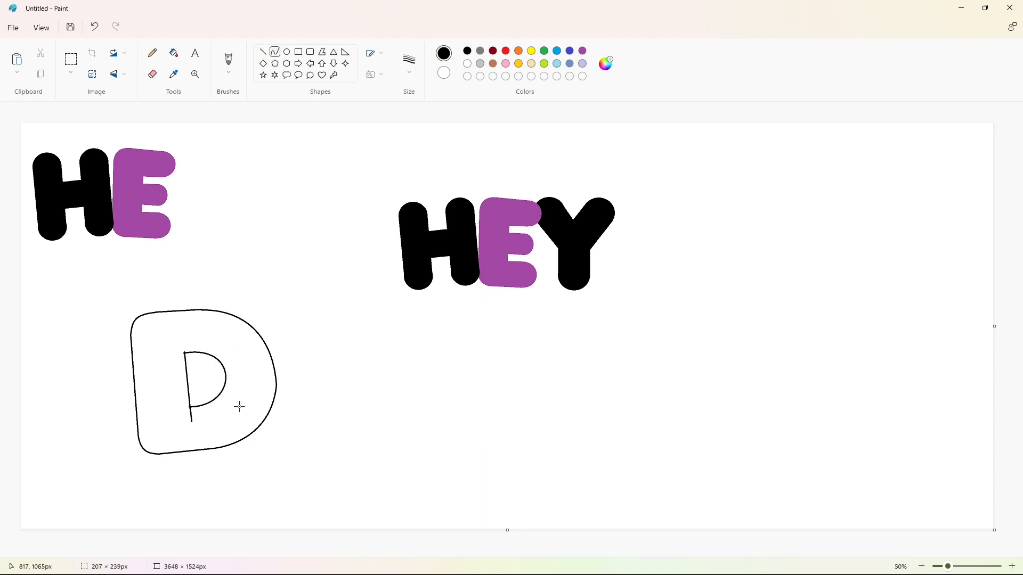
pyautogui.click(174, 52)
pyautogui.click(245, 364)
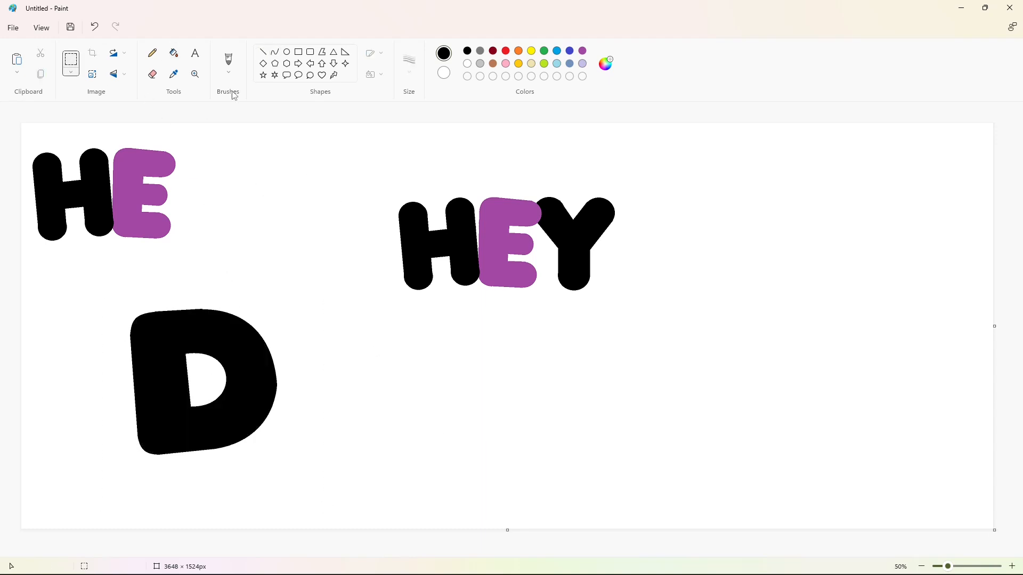
# Erase the spare HE in the upper-left corner of the canvas by filling both letters with white.
pyautogui.click(174, 54)
pyautogui.click(467, 64)
pyautogui.click(98, 195)
pyautogui.click(125, 196)
# Place a copy of the black D in the upper-left corner of the canvas.
pyautogui.click(71, 58)
pyautogui.moveTo(120, 303); pyautogui.dragTo(290, 465)
pyautogui.moveTo(246, 393); pyautogui.dragTo(148, 212)
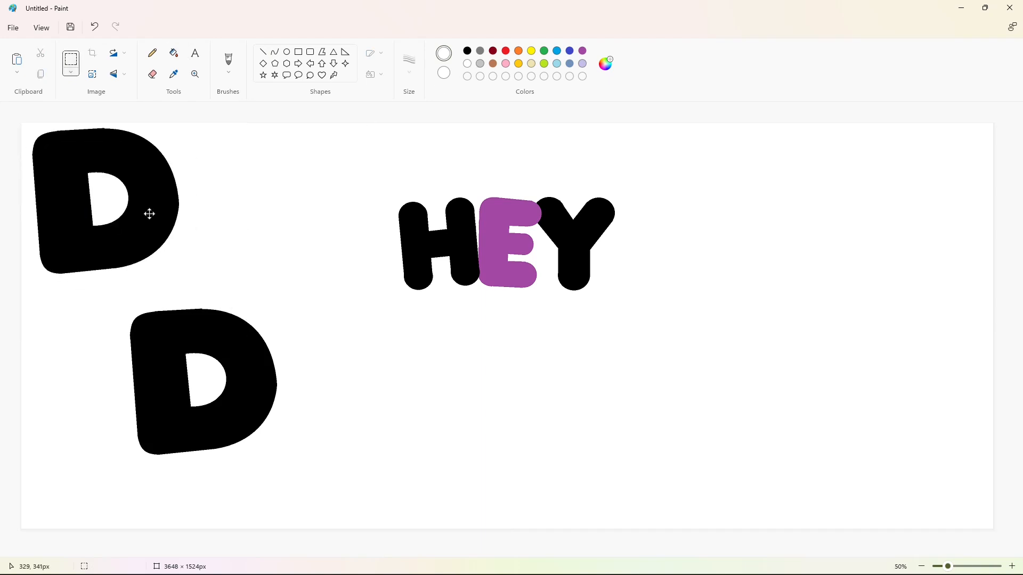
# Fill the lower D with purple and draw a black circle outline to the right of the upper D.
pyautogui.click(287, 52)
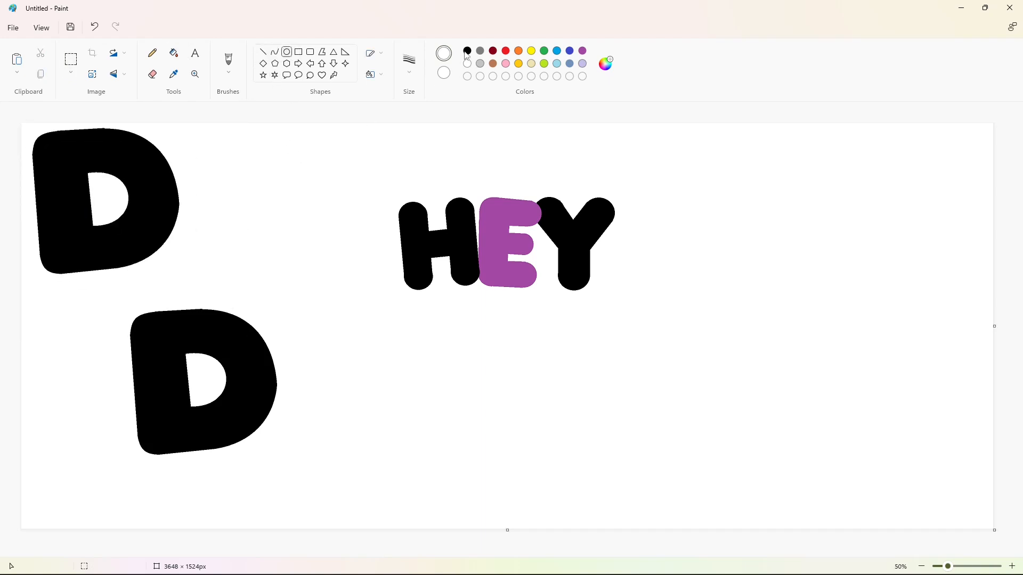
pyautogui.click(160, 384)
pyautogui.click(468, 50)
pyautogui.click(287, 52)
pyautogui.moveTo(266, 300)
pyautogui.mouseDown()
pyautogui.moveTo(299, 345)
pyautogui.moveTo(317, 350)
pyautogui.moveTo(266, 187)
pyautogui.mouseUp()
# Place two copies of the circle side by side next to the purple D as the U's tips, drawing stem lines down from the first.
pyautogui.click(70, 59)
pyautogui.moveTo(195, 138); pyautogui.dragTo(351, 261)
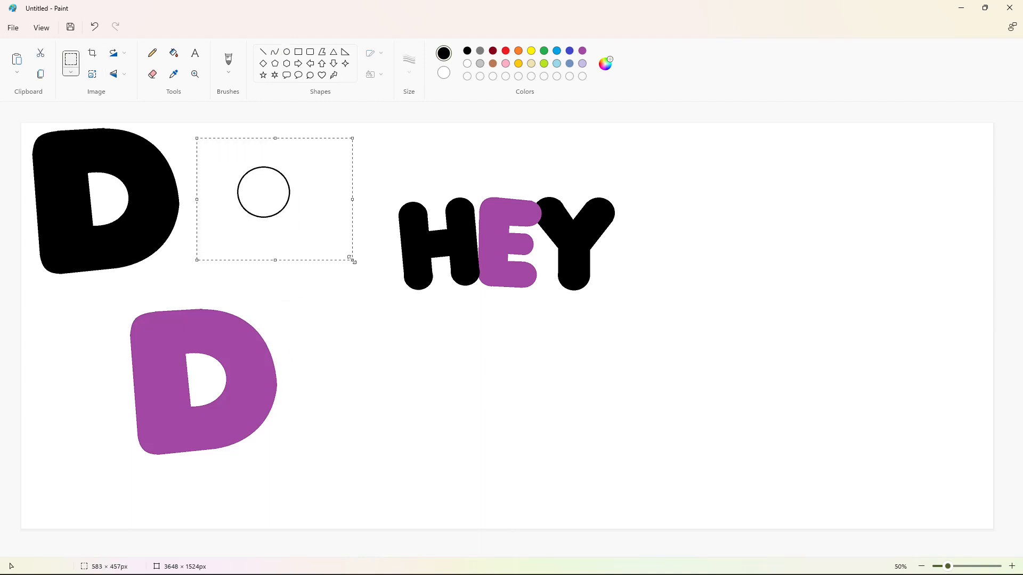
pyautogui.moveTo(259, 200)
pyautogui.mouseDown()
pyautogui.moveTo(287, 331)
pyautogui.moveTo(262, 364)
pyautogui.mouseUp()
pyautogui.click(262, 51)
pyautogui.moveTo(318, 324); pyautogui.dragTo(314, 387)
pyautogui.hotkey('ctrl', 'v')
pyautogui.moveTo(108, 181)
pyautogui.mouseDown()
pyautogui.moveTo(377, 332)
pyautogui.moveTo(390, 331)
pyautogui.moveTo(342, 390)
pyautogui.moveTo(338, 411)
pyautogui.moveTo(312, 407)
pyautogui.mouseUp()
pyautogui.click(514, 325)
# Finish the U's inner edge with a second line and a rounded bottom, and draw its outer right side line.
pyautogui.click(263, 52)
pyautogui.click(275, 52)
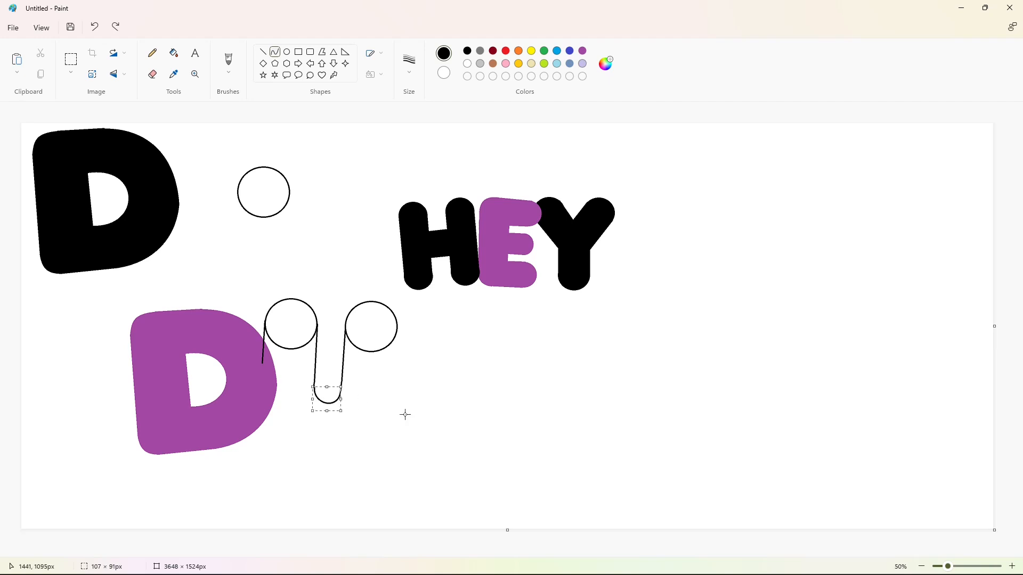
pyautogui.click(404, 415)
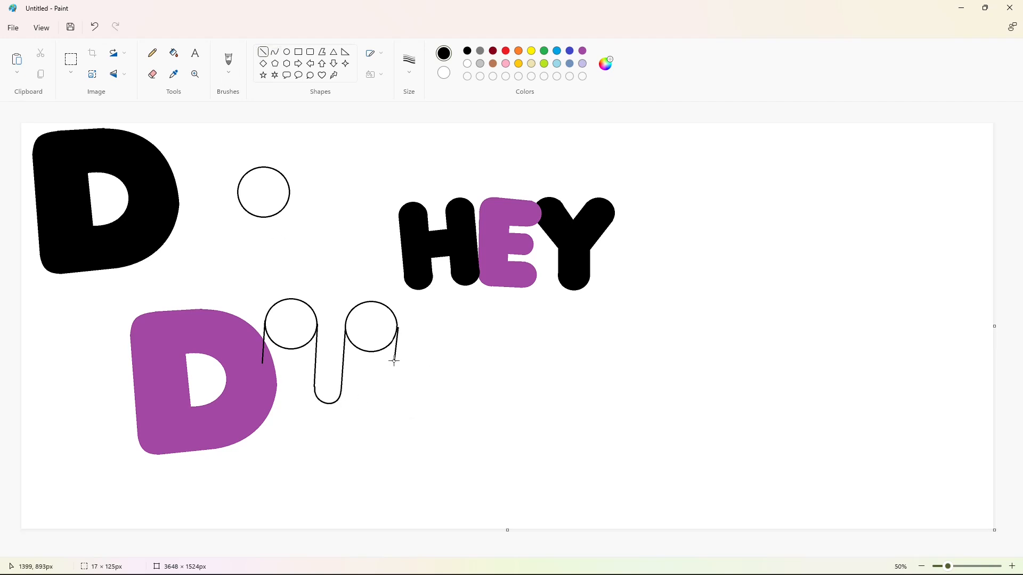
# Draw the U's outer bowl as a wide curve running from the purple D around to the letter's right side.
pyautogui.click(275, 52)
pyautogui.moveTo(266, 410)
pyautogui.mouseDown()
pyautogui.moveTo(323, 452)
pyautogui.moveTo(299, 451)
pyautogui.mouseUp()
pyautogui.click(351, 438)
pyautogui.hotkey('ctrl', 'z')
pyautogui.moveTo(269, 411)
pyautogui.mouseDown()
pyautogui.moveTo(324, 453)
pyautogui.moveTo(275, 442)
pyautogui.mouseUp()
pyautogui.moveTo(286, 443)
pyautogui.mouseDown()
pyautogui.moveTo(300, 451)
pyautogui.moveTo(394, 404)
pyautogui.mouseUp()
pyautogui.click(347, 432)
pyautogui.moveTo(360, 430)
pyautogui.mouseDown()
pyautogui.moveTo(358, 456)
pyautogui.moveTo(386, 438)
pyautogui.mouseUp()
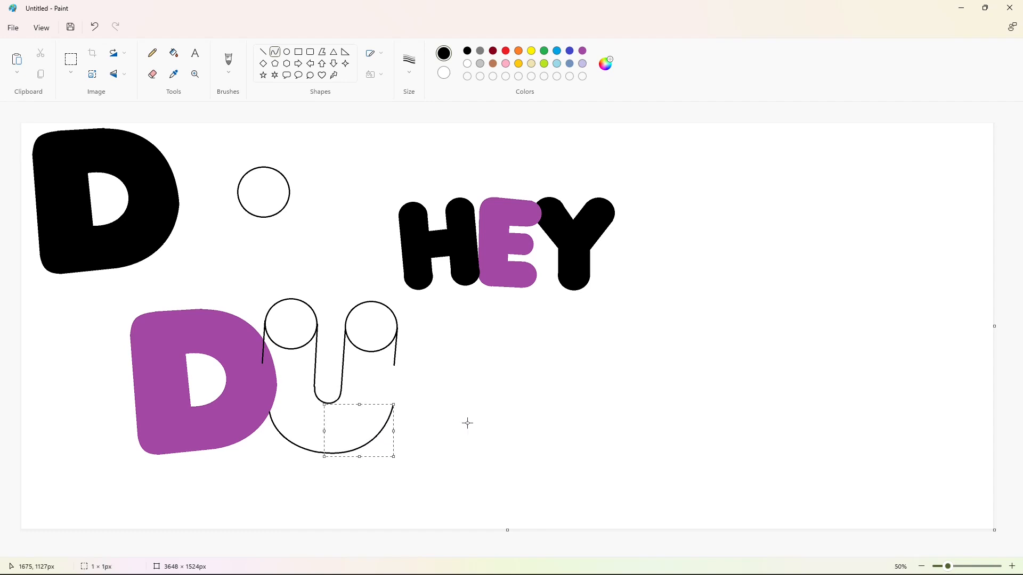
pyautogui.click(467, 423)
# Draw the first G's top arc and left side as dark red curves overlapping the U's right edge.
pyautogui.click(493, 51)
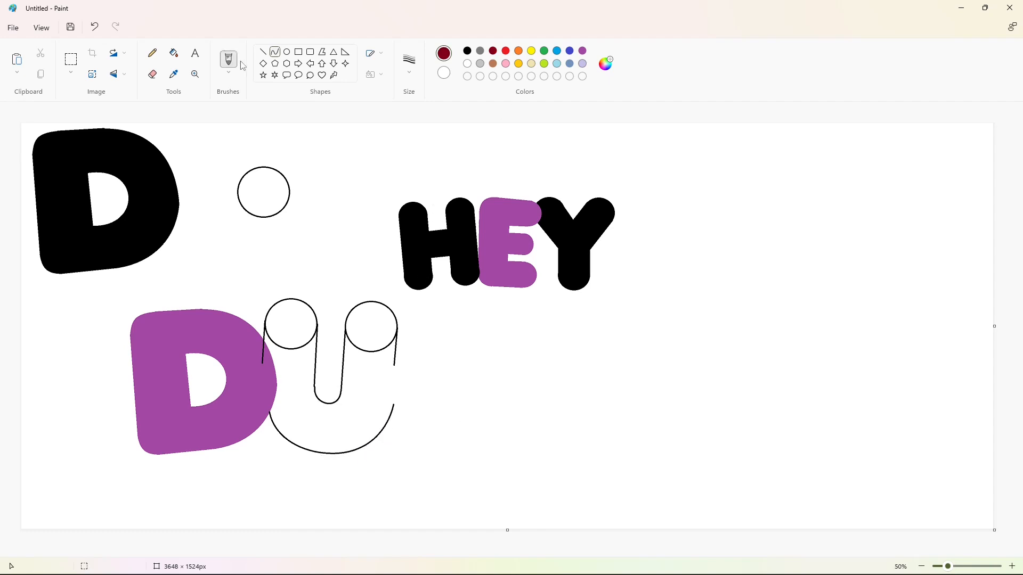
pyautogui.moveTo(501, 314); pyautogui.dragTo(389, 350)
pyautogui.moveTo(445, 332); pyautogui.dragTo(456, 294)
pyautogui.moveTo(419, 323); pyautogui.dragTo(404, 309)
pyautogui.click(411, 344)
pyautogui.moveTo(388, 350); pyautogui.dragTo(412, 429)
pyautogui.moveTo(399, 391); pyautogui.dragTo(379, 378)
# Draw the first G's bottom as a dark red curve from the end of its left side toward the lower right.
pyautogui.moveTo(396, 409)
pyautogui.mouseDown()
pyautogui.moveTo(391, 419)
pyautogui.moveTo(523, 414)
pyautogui.mouseUp()
pyautogui.click(417, 425)
pyautogui.moveTo(458, 425)
pyautogui.mouseDown()
pyautogui.moveTo(450, 448)
pyautogui.moveTo(507, 443)
pyautogui.mouseUp()
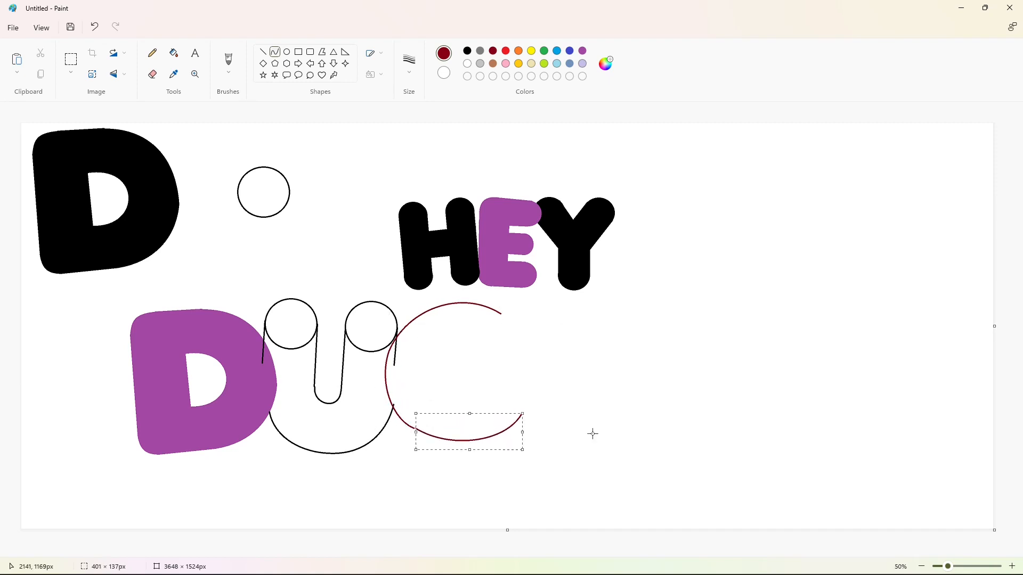
pyautogui.click(592, 432)
pyautogui.hotkey('ctrl', 'z')
pyautogui.moveTo(416, 429); pyautogui.dragTo(524, 414)
pyautogui.moveTo(461, 425); pyautogui.dragTo(495, 446)
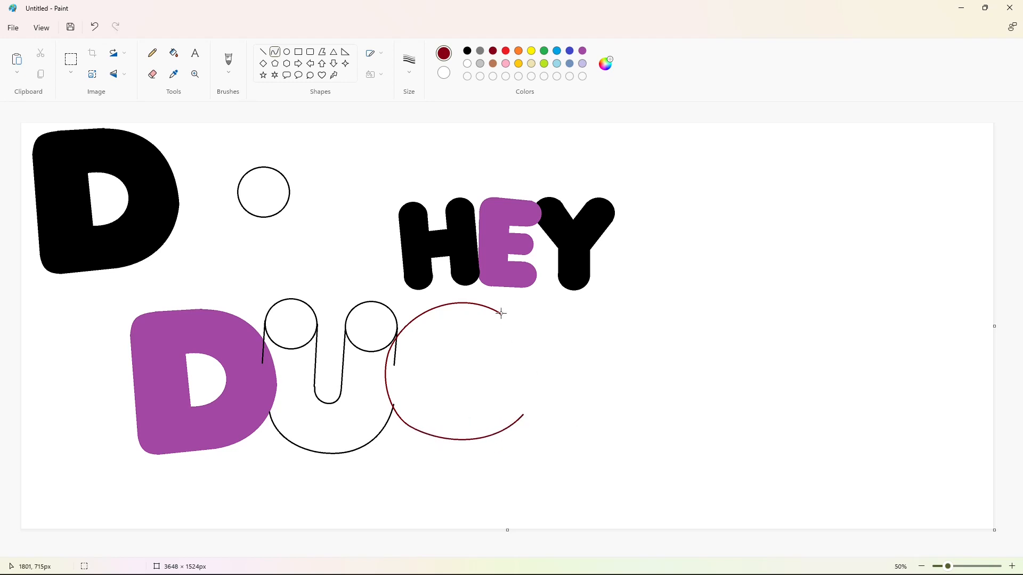
# Draw the first G's rounded upper tip and inner curve in dark red, and start the crossbar's lower edge.
pyautogui.moveTo(501, 314)
pyautogui.mouseDown()
pyautogui.moveTo(493, 355)
pyautogui.moveTo(517, 327)
pyautogui.moveTo(445, 393)
pyautogui.moveTo(420, 373)
pyautogui.mouseUp()
pyautogui.click(516, 345)
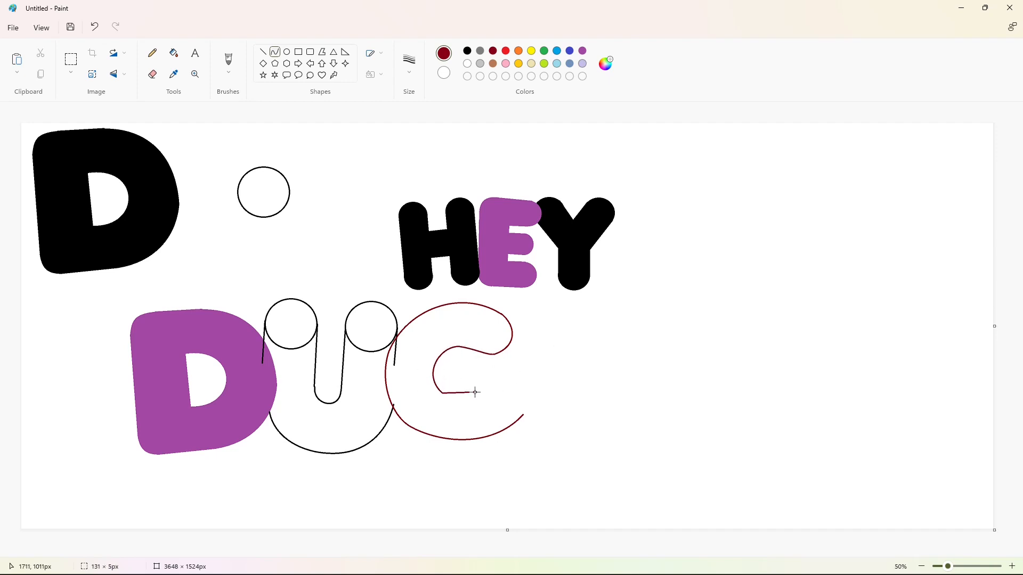
pyautogui.moveTo(475, 392); pyautogui.dragTo(477, 393)
pyautogui.moveTo(461, 394); pyautogui.dragTo(460, 400)
pyautogui.click(551, 381)
# Draw the first G's crossbar with a rounded inner end, a slightly rising top edge and a curved outer corner.
pyautogui.moveTo(464, 393); pyautogui.dragTo(460, 366)
pyautogui.moveTo(456, 373); pyautogui.dragTo(444, 378)
pyautogui.click(530, 347)
pyautogui.moveTo(510, 361); pyautogui.dragTo(510, 361)
# Fill the U's body and both of its circular tips with black.
pyautogui.click(174, 52)
pyautogui.click(468, 51)
pyautogui.click(292, 319)
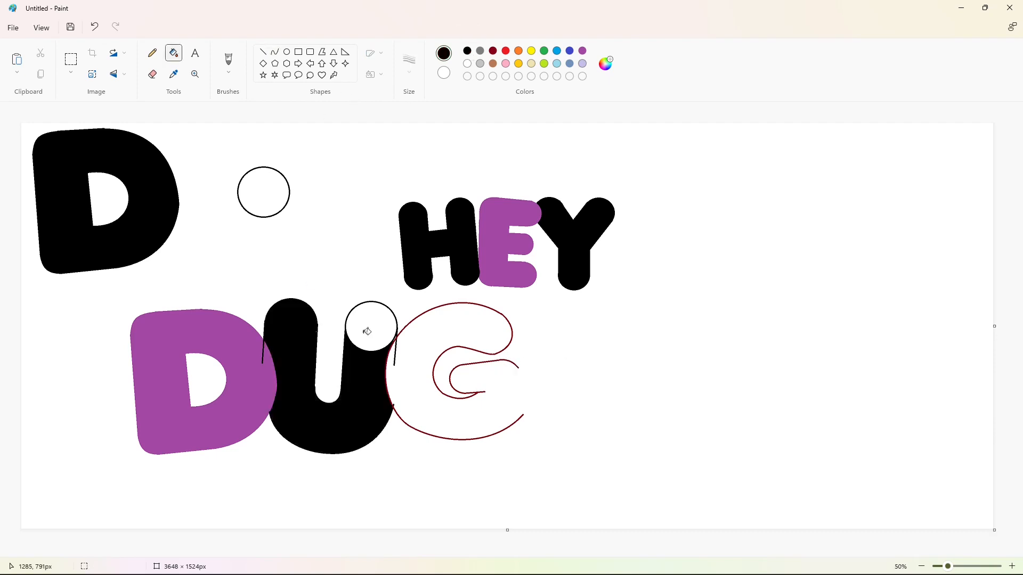
pyautogui.click(367, 330)
pyautogui.click(1010, 566)
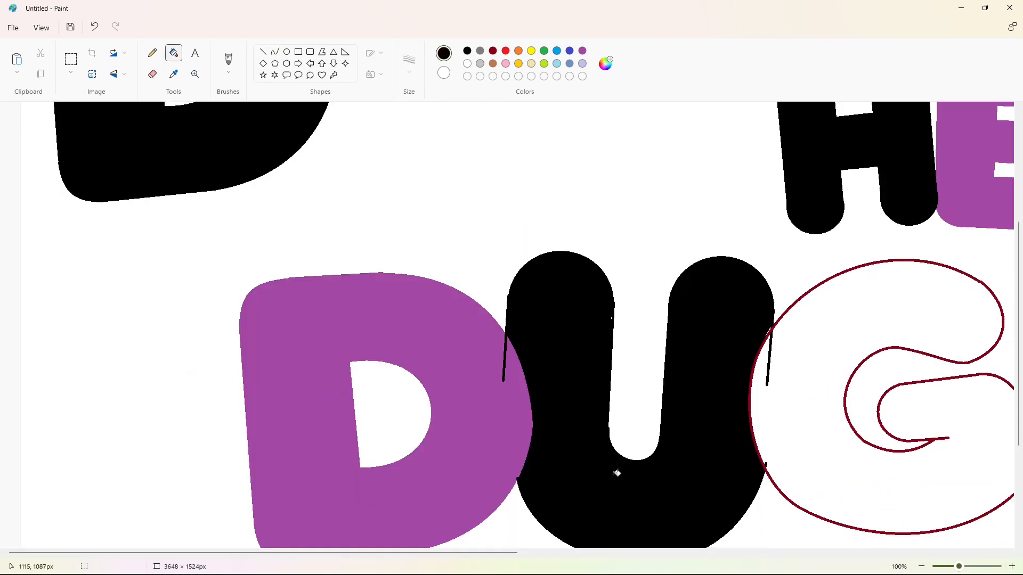
pyautogui.moveTo(476, 553); pyautogui.dragTo(558, 550)
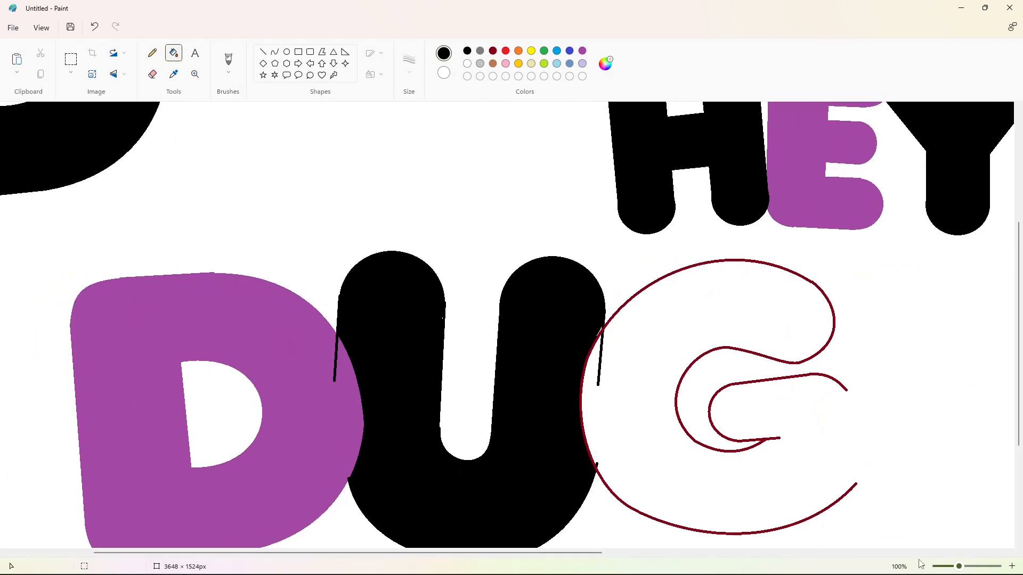
pyautogui.click(922, 566)
# Draw the top arc of a second, larger G as a black curve to the right of the dark red G.
pyautogui.click(275, 51)
pyautogui.moveTo(642, 307); pyautogui.dragTo(511, 370)
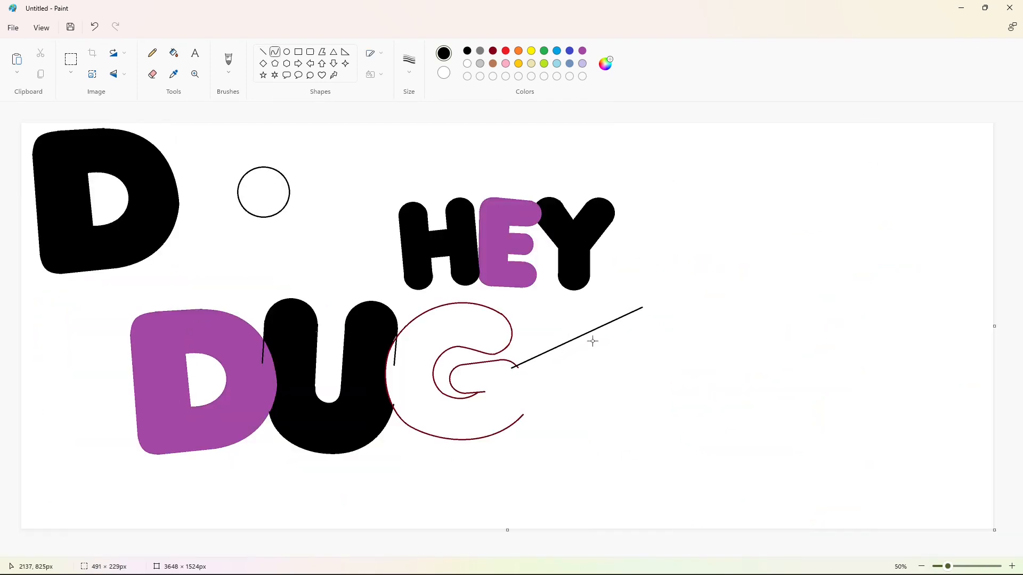
pyautogui.moveTo(590, 339); pyautogui.dragTo(575, 284)
pyautogui.moveTo(541, 315); pyautogui.dragTo(523, 318)
pyautogui.click(722, 300)
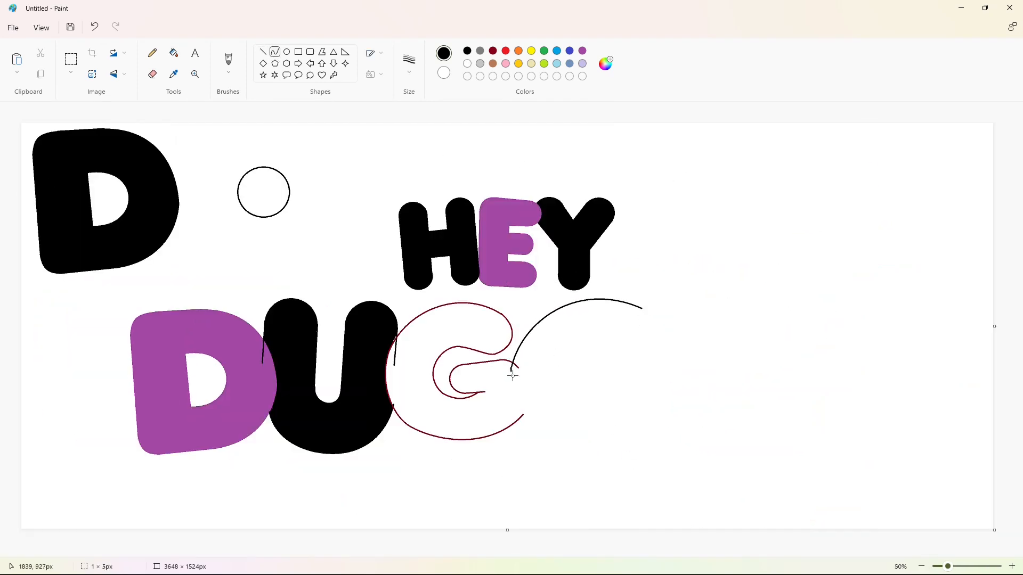
# Continue the second G's outline with a curved left side and a wide bottom curve.
pyautogui.moveTo(512, 376); pyautogui.dragTo(507, 395)
pyautogui.moveTo(528, 423); pyautogui.dragTo(662, 430)
pyautogui.click(506, 422)
pyautogui.moveTo(602, 441); pyautogui.dragTo(596, 461)
pyautogui.moveTo(634, 447); pyautogui.dragTo(641, 454)
pyautogui.click(676, 390)
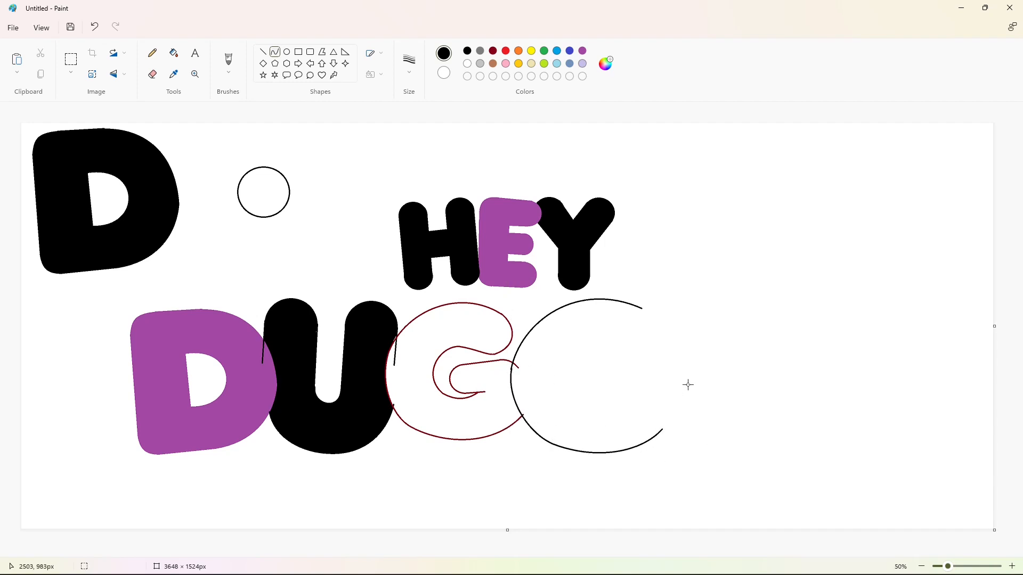
# Draw the second G's rounded upper tip and the curved edge of its inner opening.
pyautogui.moveTo(641, 307)
pyautogui.mouseDown()
pyautogui.moveTo(647, 343)
pyautogui.moveTo(637, 352)
pyautogui.mouseUp()
pyautogui.moveTo(643, 321); pyautogui.dragTo(659, 314)
pyautogui.moveTo(651, 342)
pyautogui.mouseDown()
pyautogui.moveTo(659, 345)
pyautogui.moveTo(601, 347)
pyautogui.moveTo(572, 390)
pyautogui.moveTo(580, 348)
pyautogui.moveTo(556, 369)
pyautogui.moveTo(571, 392)
pyautogui.mouseUp()
pyautogui.click(638, 355)
pyautogui.click(655, 376)
pyautogui.hotkey('ctrl', 'z')
pyautogui.moveTo(586, 360); pyautogui.dragTo(558, 372)
pyautogui.click(573, 392)
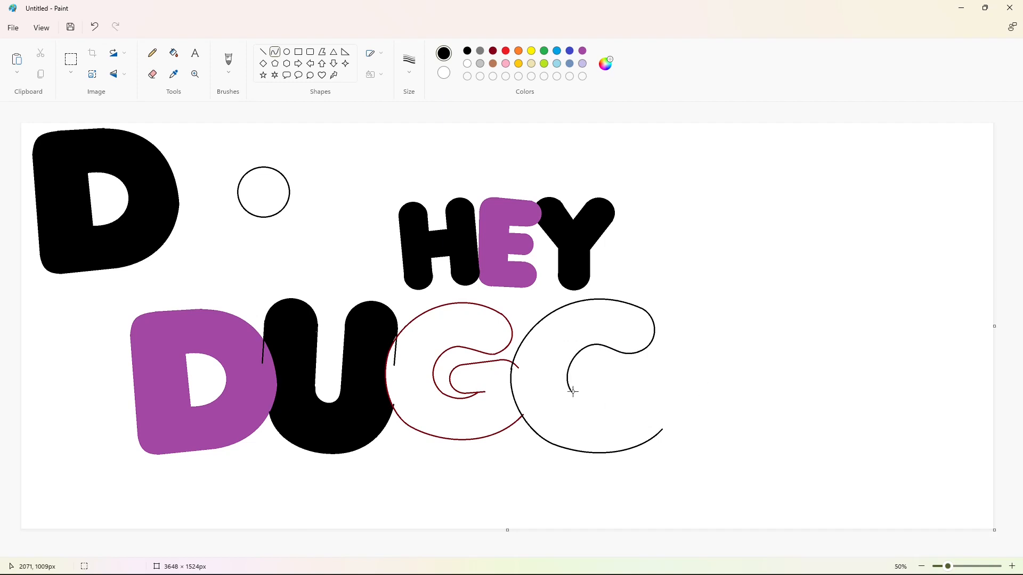
# Draw the second G's crossbar with rounded ends and curve its right side and lower-right corner.
pyautogui.moveTo(607, 409)
pyautogui.mouseDown()
pyautogui.moveTo(623, 399)
pyautogui.moveTo(601, 364)
pyautogui.moveTo(579, 397)
pyautogui.moveTo(580, 365)
pyautogui.moveTo(644, 358)
pyautogui.moveTo(667, 388)
pyautogui.moveTo(658, 362)
pyautogui.moveTo(646, 361)
pyautogui.moveTo(667, 397)
pyautogui.moveTo(663, 365)
pyautogui.mouseUp()
pyautogui.click(263, 52)
pyautogui.click(275, 53)
pyautogui.click(264, 52)
pyautogui.click(275, 52)
pyautogui.hotkey('ctrl', 'z')
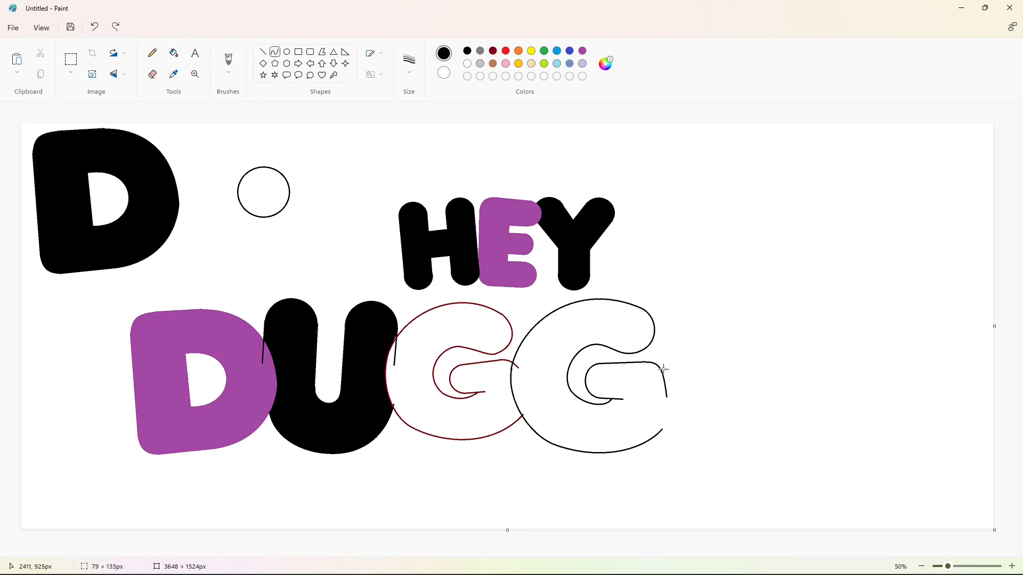
pyautogui.moveTo(662, 429)
pyautogui.mouseDown()
pyautogui.moveTo(667, 398)
pyautogui.moveTo(667, 418)
pyautogui.mouseUp()
# Fill the first G with dark red and recolor the second G's outline indigo.
pyautogui.click(174, 52)
pyautogui.click(492, 52)
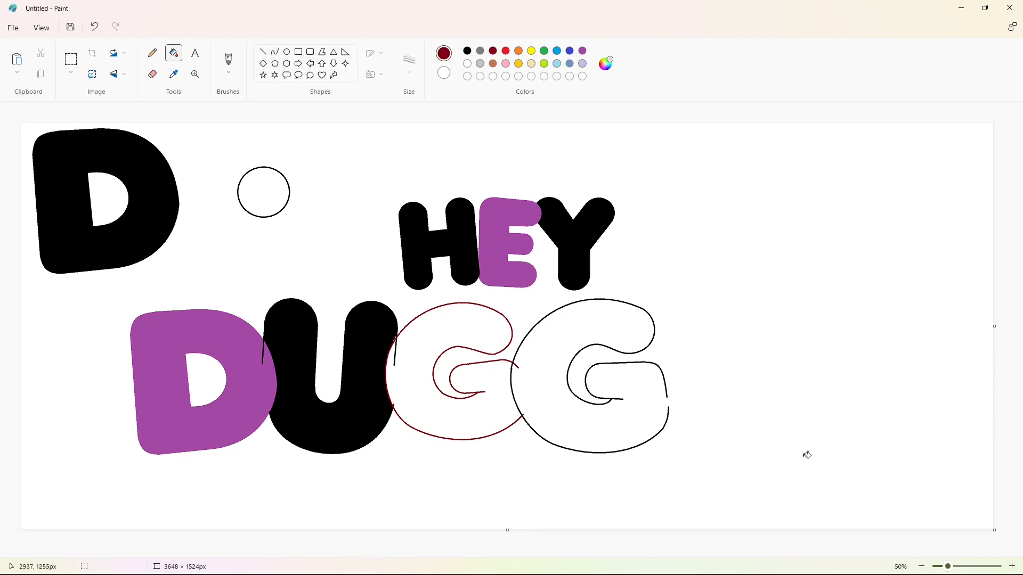
pyautogui.click(1012, 566)
pyautogui.scroll(-3, 511, 499)
pyautogui.hscroll(5, 511, 499)
pyautogui.click(503, 343)
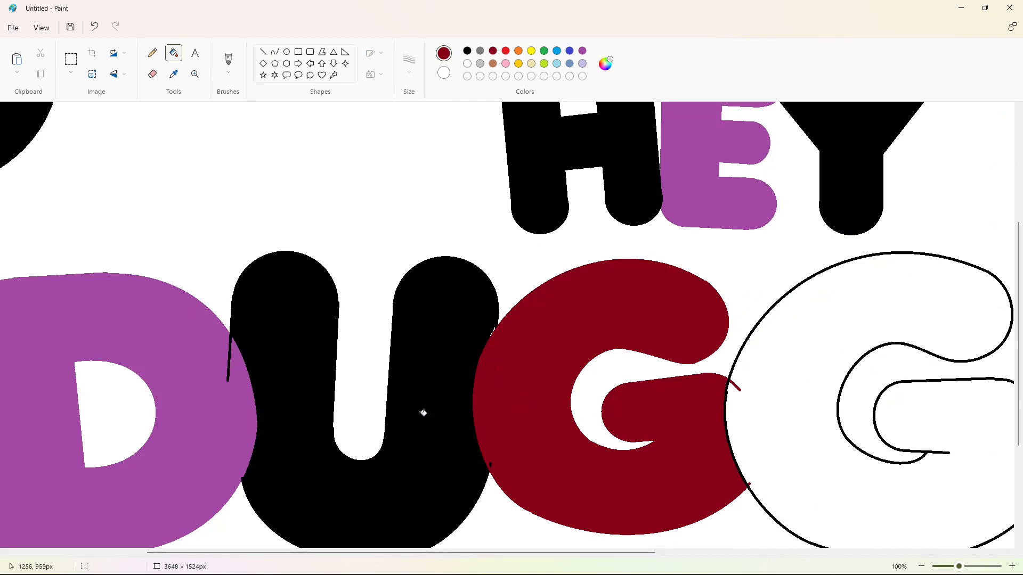
pyautogui.keyDown('ctrl'); pyautogui.scroll(-1, 806, 463); pyautogui.keyUp('ctrl')
pyautogui.click(569, 51)
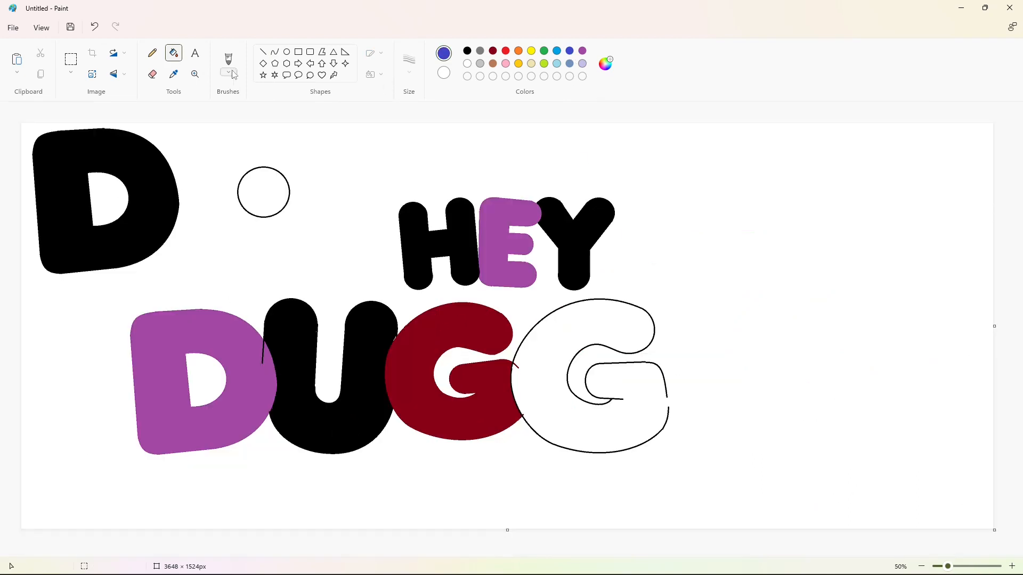
pyautogui.click(640, 305)
# Draw the E's left side as a black line overlapping the second G, with a rounded upper-left corner and a sloping top edge.
pyautogui.click(274, 51)
pyautogui.click(467, 50)
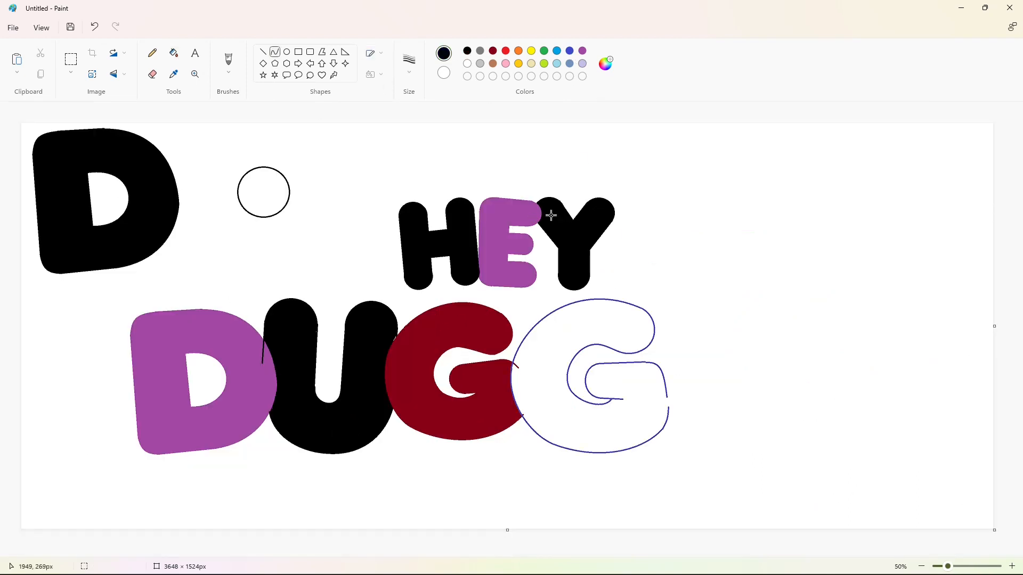
pyautogui.moveTo(671, 324); pyautogui.dragTo(663, 400)
pyautogui.click(695, 377)
pyautogui.hotkey('ctrl', 'z')
pyautogui.click(263, 52)
pyautogui.moveTo(670, 332); pyautogui.dragTo(663, 403)
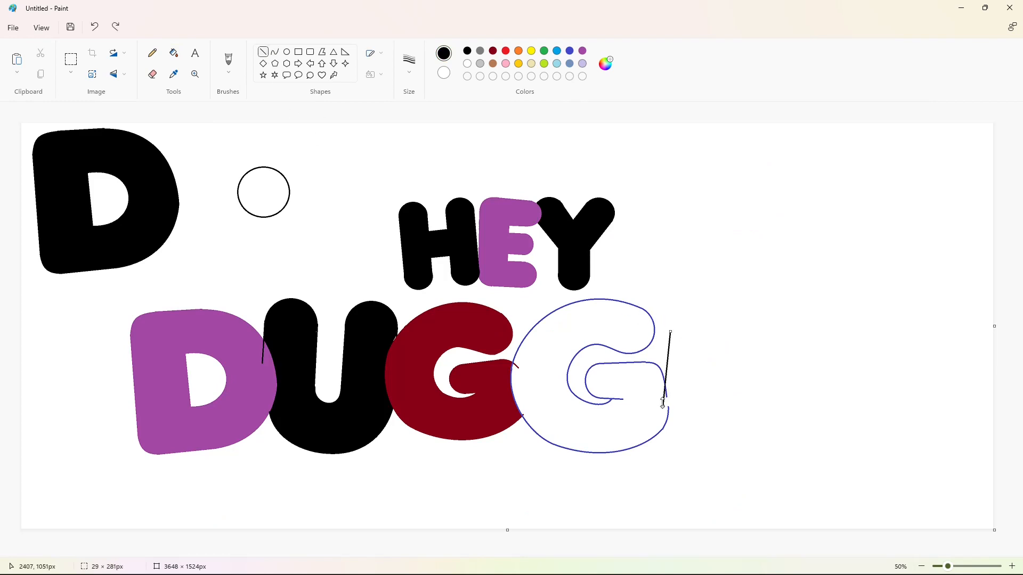
pyautogui.click(275, 52)
pyautogui.moveTo(672, 331)
pyautogui.mouseDown()
pyautogui.moveTo(697, 313)
pyautogui.moveTo(677, 308)
pyautogui.moveTo(753, 322)
pyautogui.moveTo(765, 357)
pyautogui.moveTo(694, 197)
pyautogui.mouseUp()
pyautogui.click(714, 373)
pyautogui.click(263, 52)
# Draw a small circle above the E and place a copy of it at the end of the E's top edge.
pyautogui.click(286, 52)
pyautogui.click(751, 199)
pyautogui.click(71, 59)
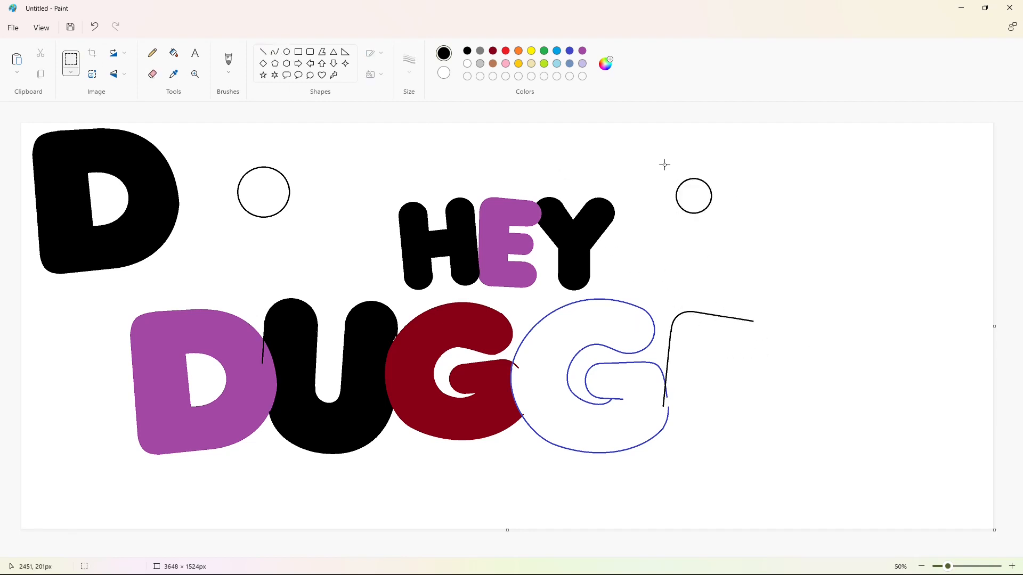
pyautogui.moveTo(665, 164); pyautogui.dragTo(758, 263)
pyautogui.hotkey('ctrl', 'c')
pyautogui.hotkey('ctrl', 'v')
pyautogui.moveTo(108, 152); pyautogui.dragTo(794, 327)
pyautogui.click(844, 315)
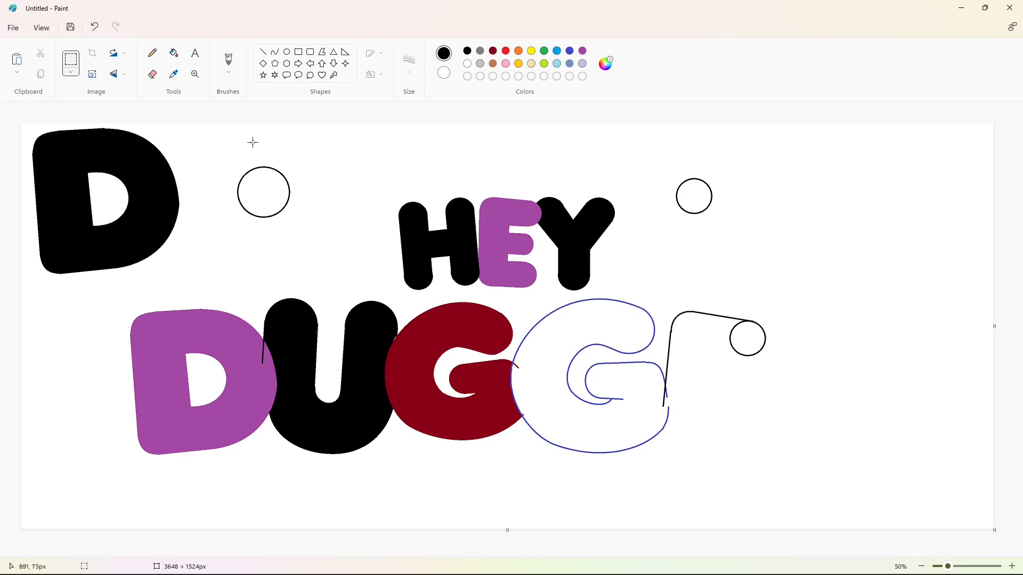
# Draw the E's rounded lower-left corner and its sloping bottom edge.
pyautogui.click(275, 52)
pyautogui.moveTo(663, 424)
pyautogui.mouseDown()
pyautogui.moveTo(672, 436)
pyautogui.moveTo(736, 445)
pyautogui.mouseUp()
pyautogui.click(262, 52)
pyautogui.hotkey('ctrl', 'v')
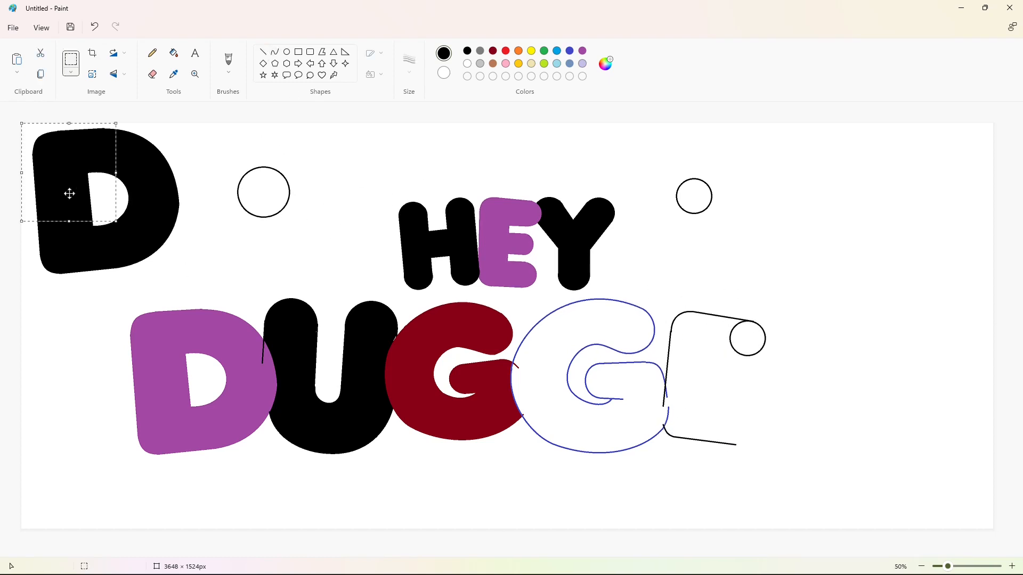
pyautogui.moveTo(69, 194); pyautogui.dragTo(733, 457)
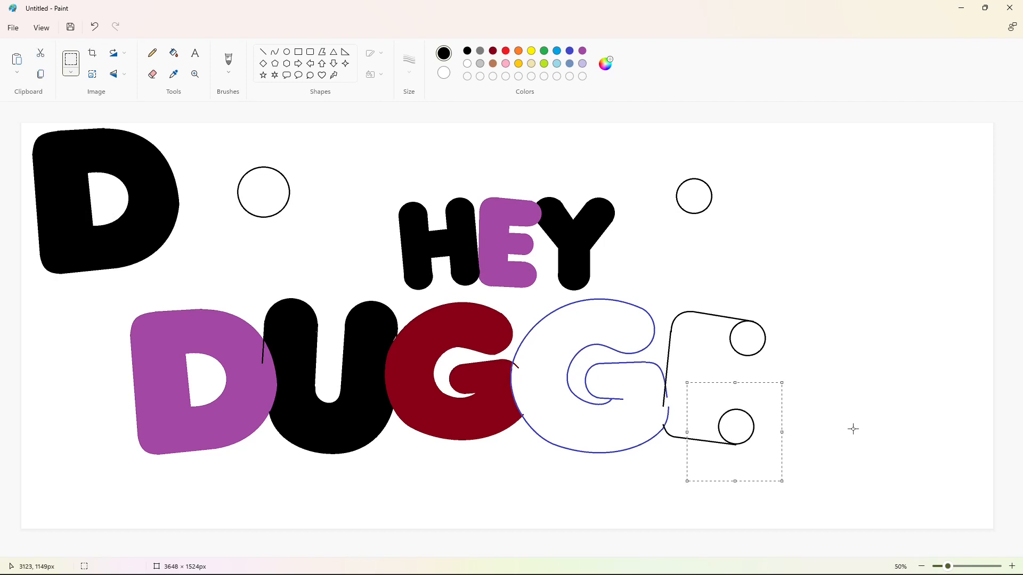
pyautogui.hotkey('ctrl', 'z')
# Draw a circle at the end of the E's bottom edge and add the arms' inner lines and the stem's inner line.
pyautogui.click(287, 52)
pyautogui.moveTo(719, 408); pyautogui.dragTo(757, 444)
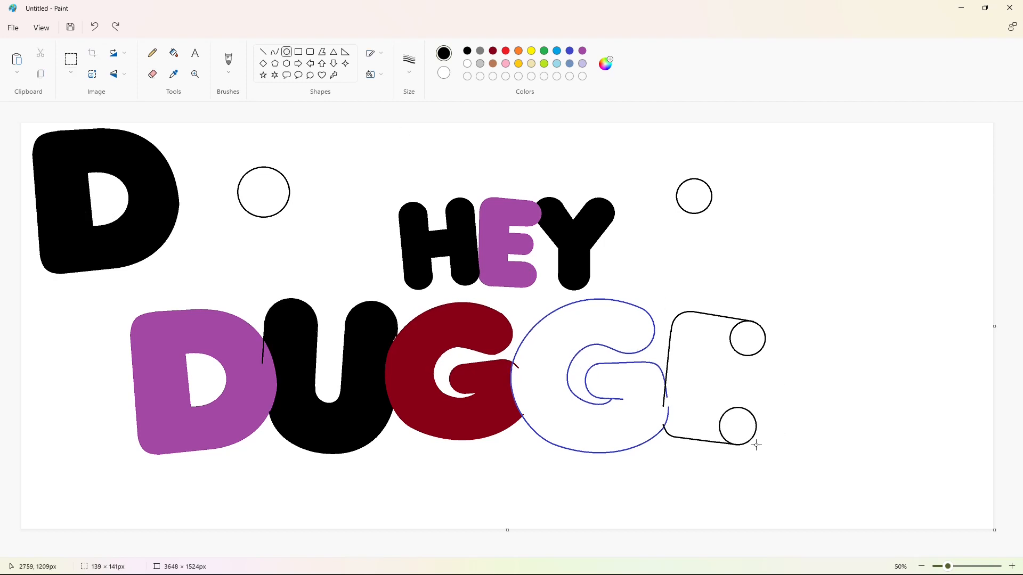
pyautogui.click(262, 52)
pyautogui.moveTo(743, 407); pyautogui.dragTo(701, 402)
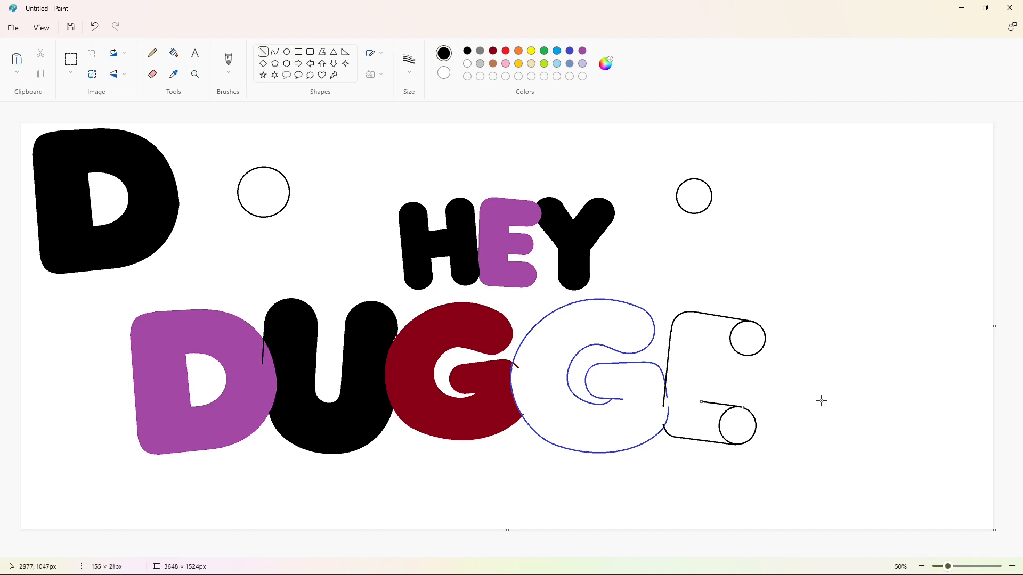
pyautogui.moveTo(747, 355)
pyautogui.mouseDown()
pyautogui.moveTo(707, 352)
pyautogui.moveTo(708, 418)
pyautogui.mouseUp()
# Draw a smaller circle for the E's middle arm and connect it to the stem with upper and lower lines.
pyautogui.click(287, 52)
pyautogui.moveTo(724, 366); pyautogui.dragTo(752, 396)
pyautogui.moveTo(739, 381); pyautogui.dragTo(735, 382)
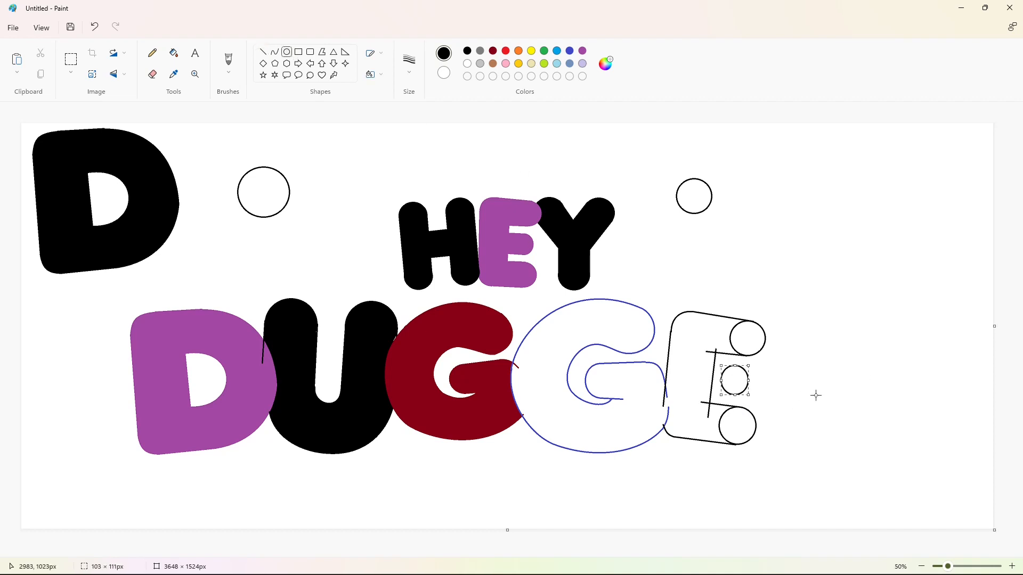
pyautogui.click(815, 395)
pyautogui.click(1012, 566)
pyautogui.moveTo(461, 553); pyautogui.dragTo(799, 512)
pyautogui.scroll(-5, 788, 496)
pyautogui.click(264, 52)
pyautogui.moveTo(704, 268); pyautogui.dragTo(773, 274)
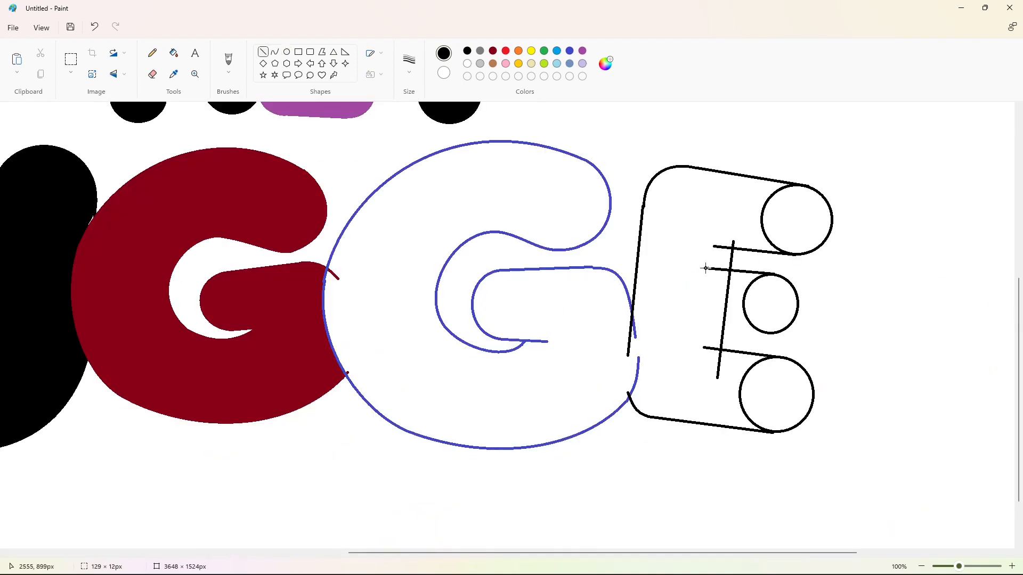
pyautogui.moveTo(769, 333); pyautogui.dragTo(698, 322)
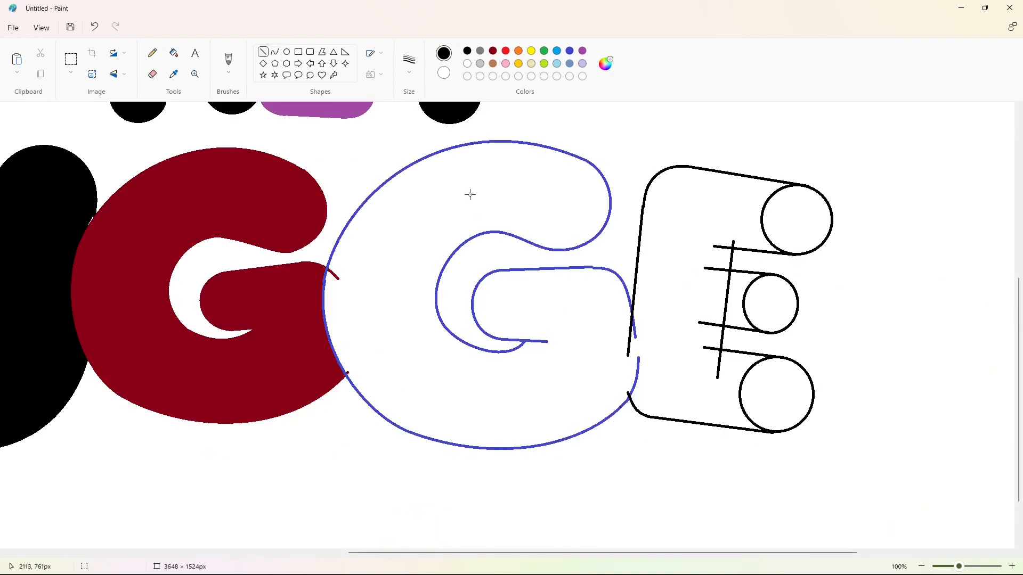
# Close the gap in the second G's right edge with an indigo line and fill the whole letter with indigo.
pyautogui.click(568, 55)
pyautogui.moveTo(635, 337); pyautogui.dragTo(638, 357)
pyautogui.click(173, 53)
pyautogui.click(328, 265)
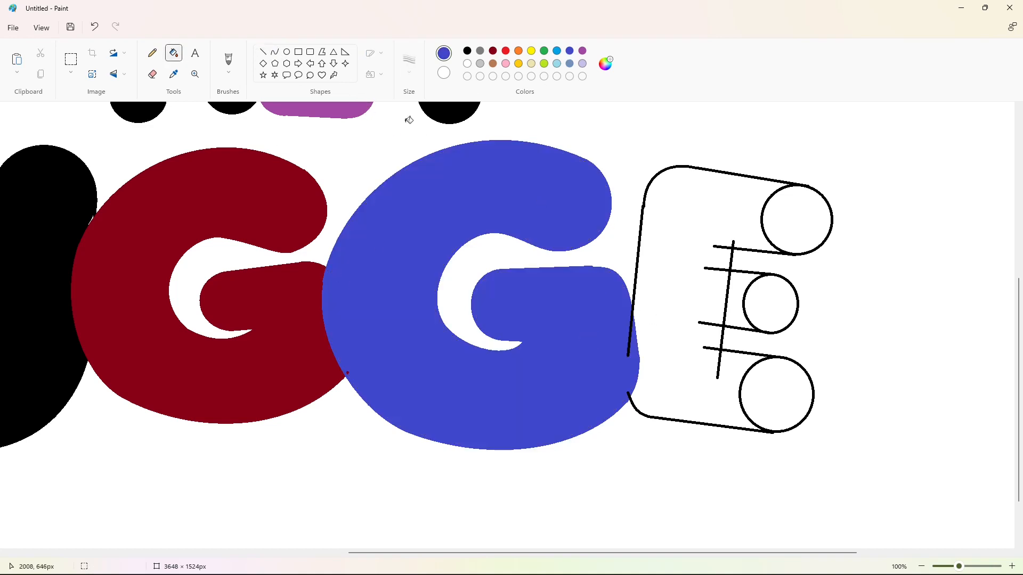
pyautogui.click(263, 52)
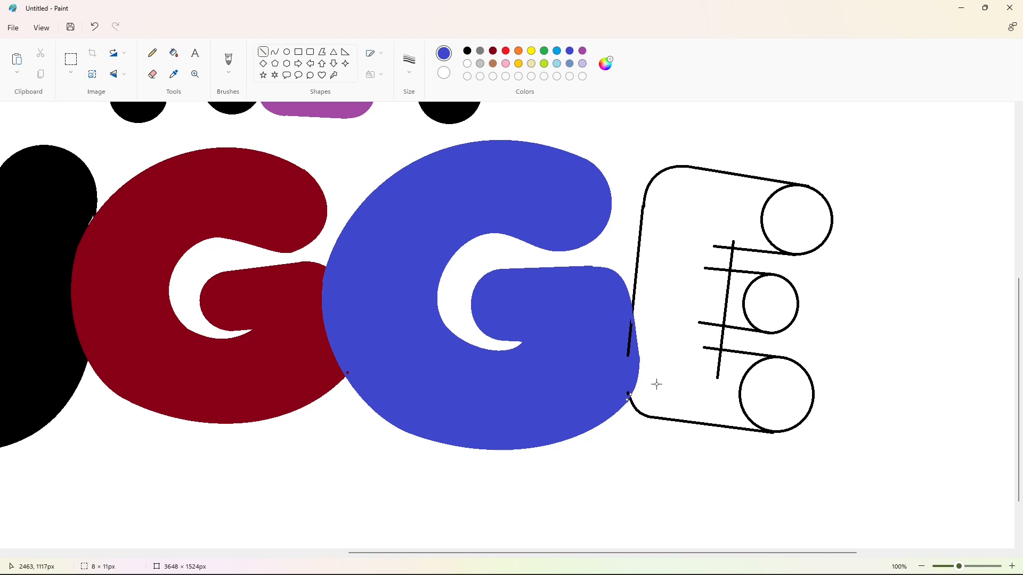
# Try a pale yellow fill on the second G.
pyautogui.click(174, 53)
pyautogui.click(531, 63)
pyautogui.click(531, 182)
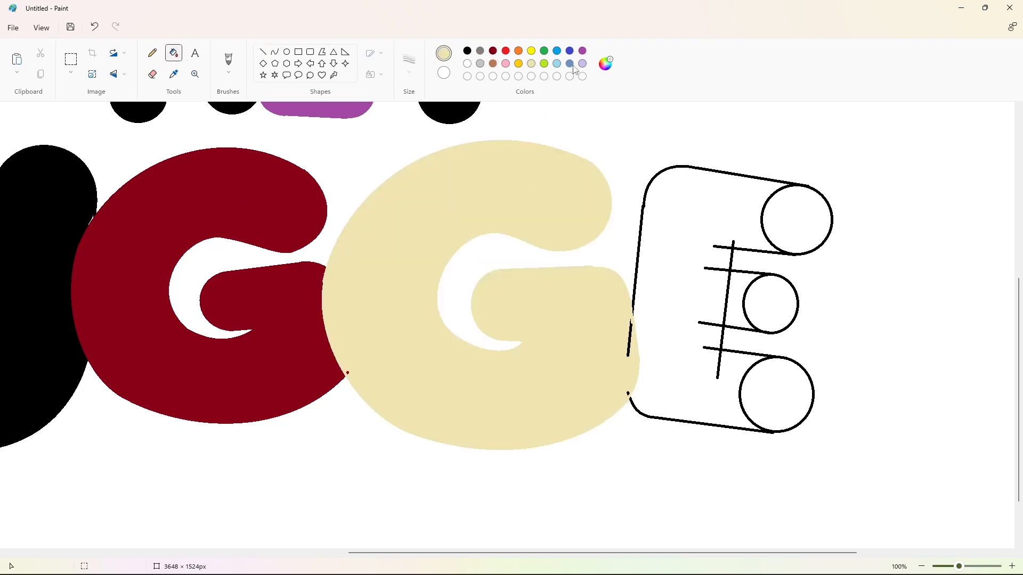
# Fill the second G with purple, including the stray black end of the E's left side inside it.
pyautogui.click(582, 51)
pyautogui.click(536, 162)
pyautogui.click(630, 356)
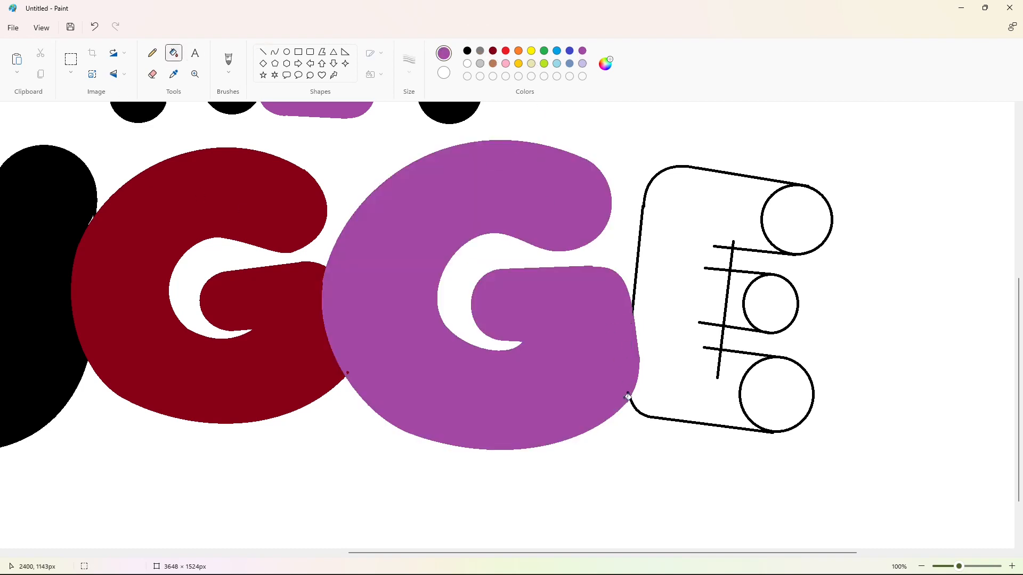
# Fill the E beside the second G with black, covering its stem and all three arm circles.
pyautogui.click(263, 52)
pyautogui.click(174, 53)
pyautogui.click(582, 50)
pyautogui.click(467, 51)
pyautogui.click(703, 237)
pyautogui.click(794, 221)
pyautogui.click(769, 303)
pyautogui.click(737, 301)
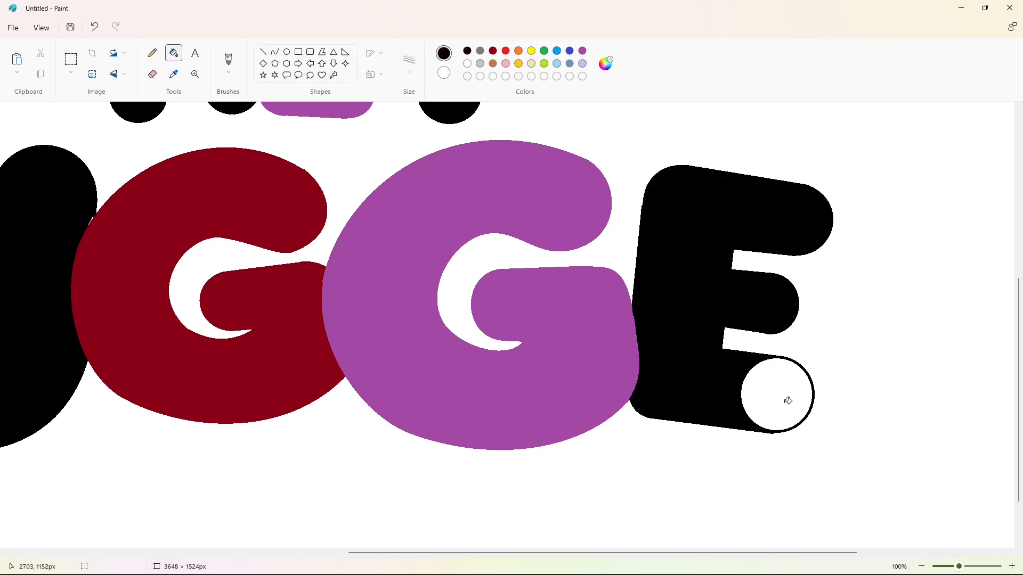
pyautogui.click(787, 400)
# Touch up the second G's right edge with a purple line and fill the E beside it with indigo.
pyautogui.click(263, 51)
pyautogui.click(582, 50)
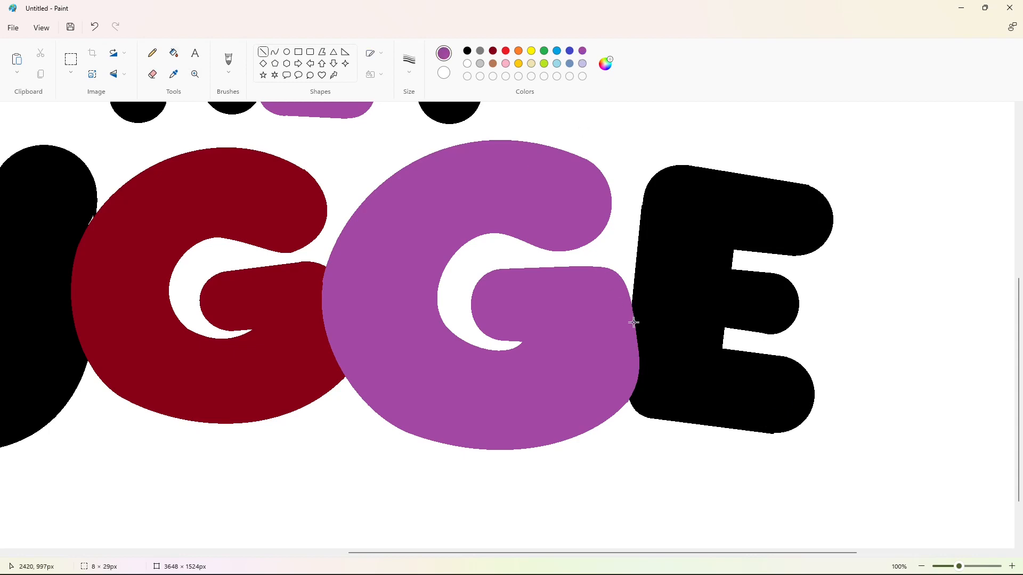
pyautogui.hscroll(-8, 710, 523)
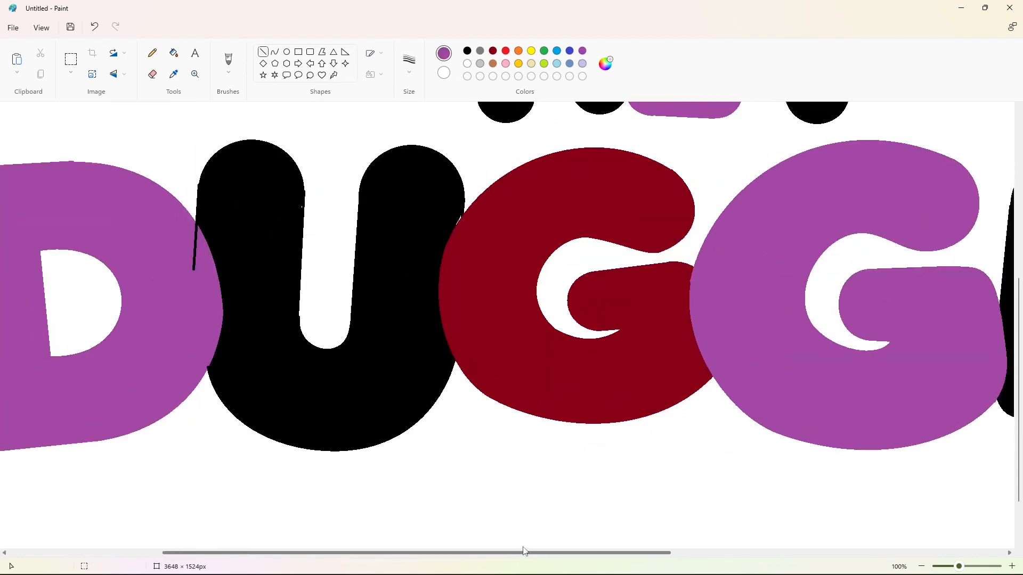
pyautogui.keyDown('ctrl'); pyautogui.scroll(-2, 884, 518); pyautogui.keyUp('ctrl')
pyautogui.click(569, 51)
pyautogui.click(174, 52)
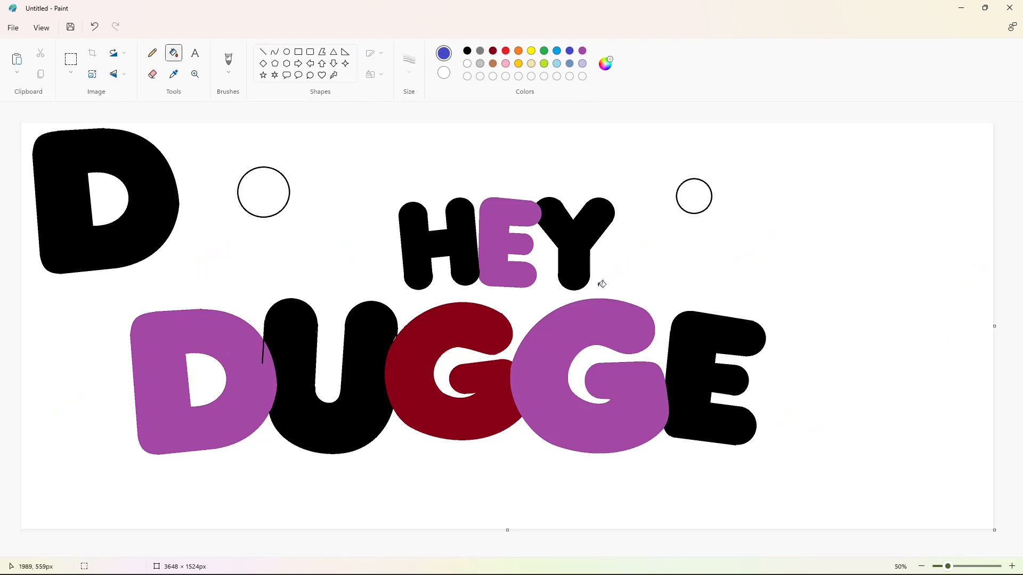
pyautogui.click(684, 373)
# Draw the left side of a final E in black beside the indigo E and round its lower-left corner with a curve.
pyautogui.click(467, 51)
pyautogui.click(263, 52)
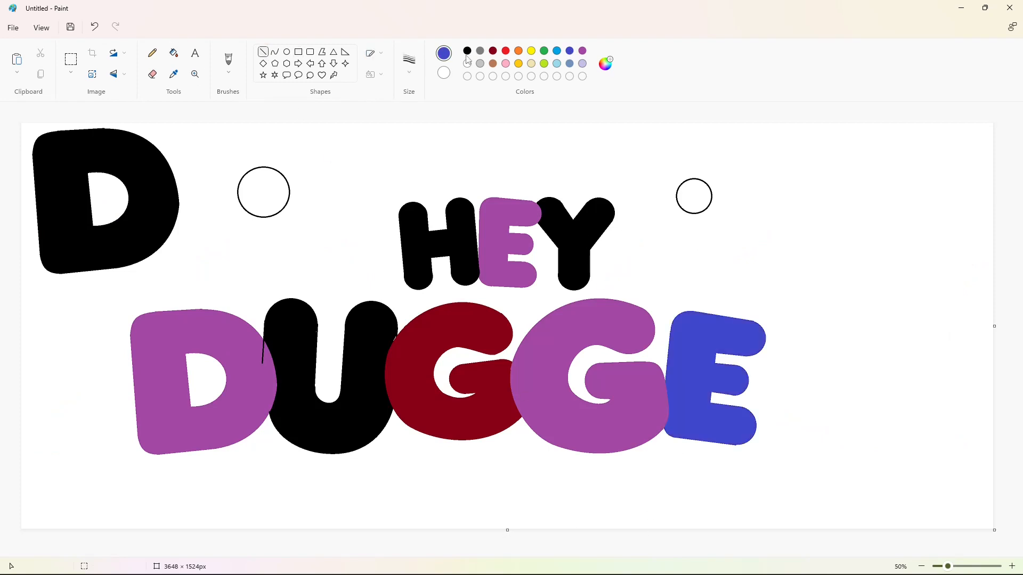
pyautogui.moveTo(759, 345)
pyautogui.mouseDown()
pyautogui.moveTo(765, 433)
pyautogui.moveTo(789, 452)
pyautogui.mouseUp()
pyautogui.click(275, 52)
pyautogui.click(767, 448)
pyautogui.click(778, 457)
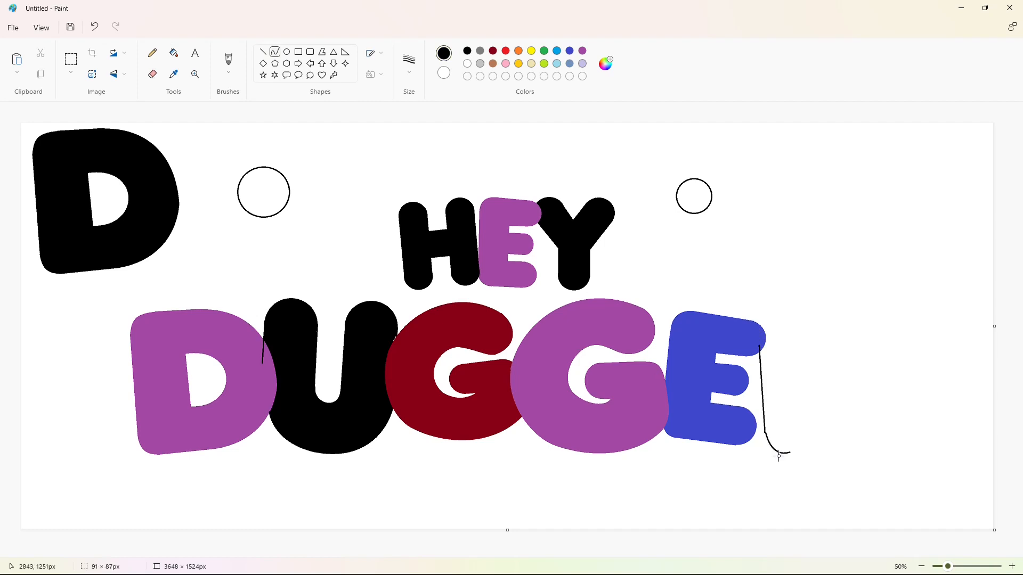
pyautogui.click(818, 437)
# Draw the final E's rounded upper-left corner and top edge, ending in a circle for the top arm.
pyautogui.moveTo(758, 326)
pyautogui.mouseDown()
pyautogui.moveTo(773, 303)
pyautogui.moveTo(844, 299)
pyautogui.moveTo(867, 345)
pyautogui.mouseUp()
pyautogui.click(263, 52)
pyautogui.click(287, 51)
pyautogui.click(853, 364)
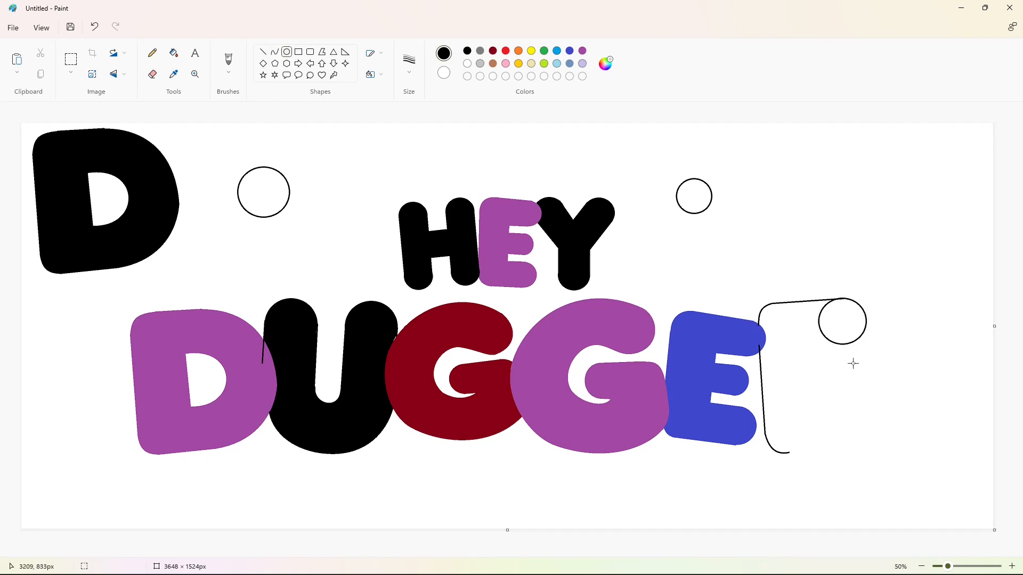
# Draw the final E's bottom edge and add a circle for the end of the bottom arm.
pyautogui.click(263, 52)
pyautogui.moveTo(788, 453); pyautogui.dragTo(856, 448)
pyautogui.click(286, 52)
pyautogui.moveTo(829, 404); pyautogui.dragTo(826, 426)
pyautogui.click(900, 422)
# Draw the inner edges of the final E's top and bottom arms and the stem's right edge between them.
pyautogui.click(263, 52)
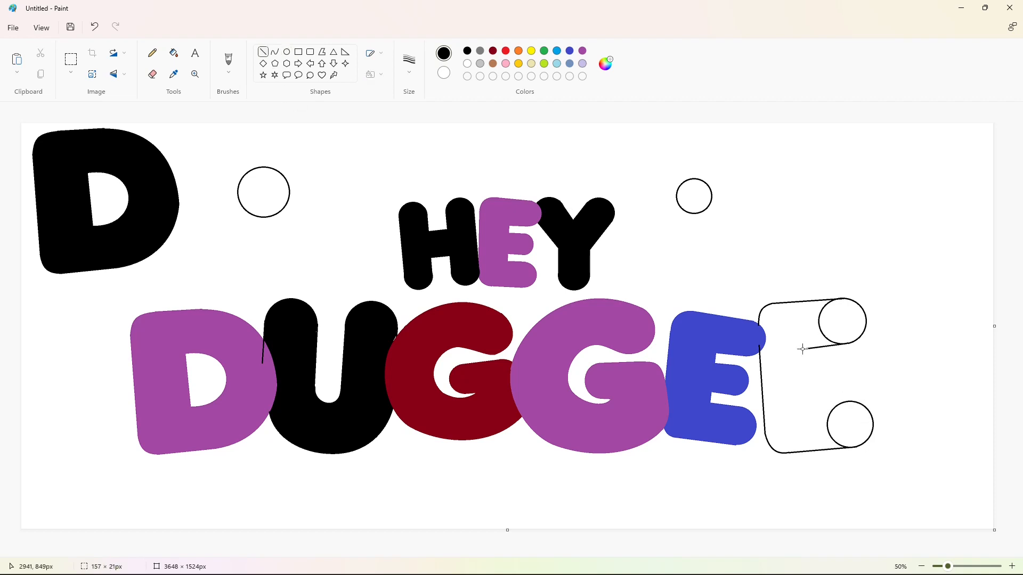
pyautogui.moveTo(795, 349); pyautogui.dragTo(842, 344)
pyautogui.moveTo(803, 406); pyautogui.dragTo(847, 401)
pyautogui.moveTo(810, 345); pyautogui.dragTo(815, 418)
# Draw a smaller circle for the final E's middle arm and connect it to the stem with upper and lower lines.
pyautogui.click(287, 51)
pyautogui.moveTo(820, 354); pyautogui.dragTo(858, 392)
pyautogui.click(934, 446)
pyautogui.click(1012, 566)
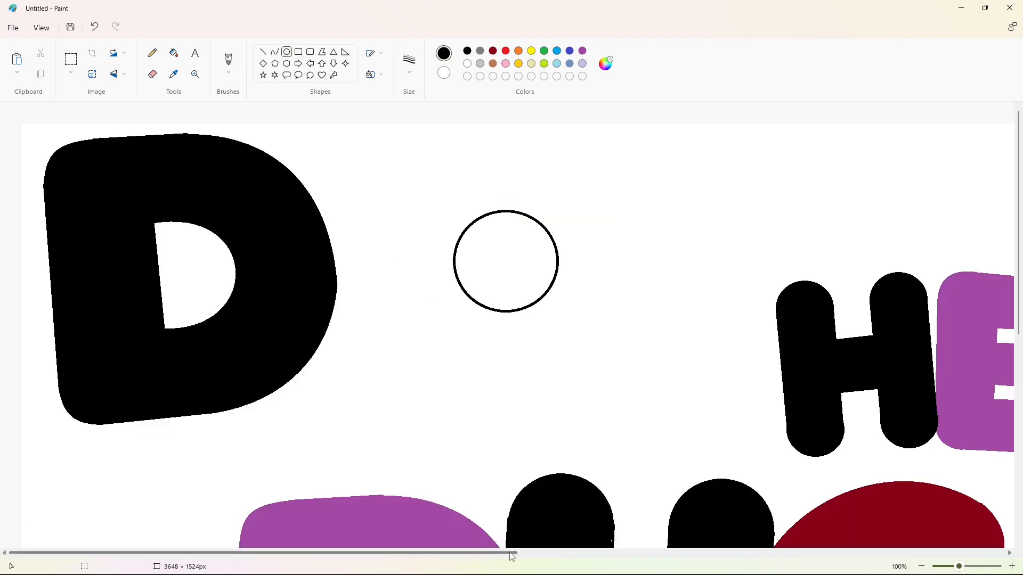
pyautogui.moveTo(511, 553); pyautogui.dragTo(958, 554)
pyautogui.scroll(-3, 664, 212)
pyautogui.click(264, 52)
pyautogui.moveTo(770, 365); pyautogui.dragTo(700, 375)
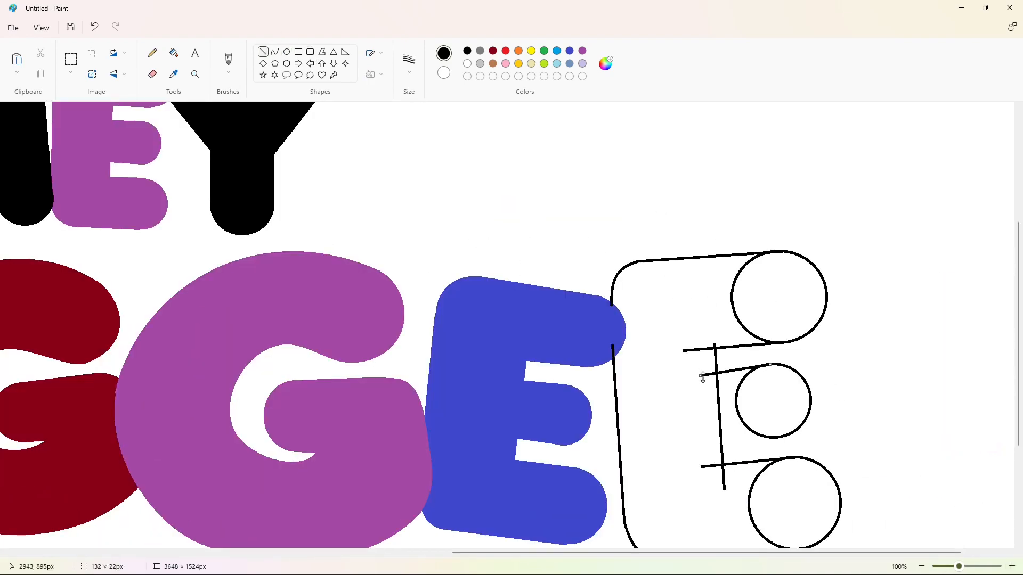
pyautogui.scroll(-3, 844, 372)
pyautogui.moveTo(778, 251); pyautogui.dragTo(697, 256)
pyautogui.scroll(2, 696, 255)
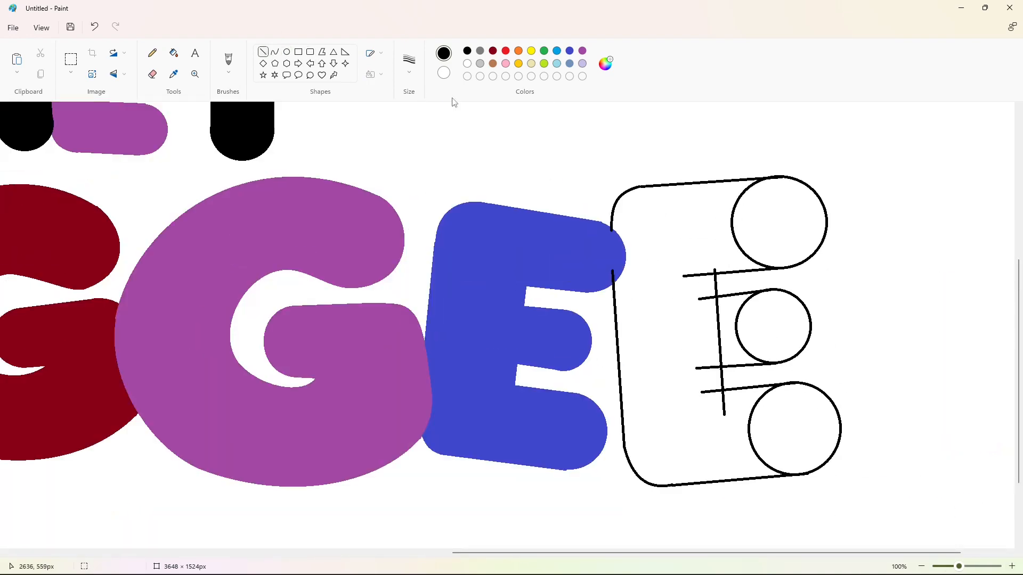
# Fill the final E's stem and arm circles with black.
pyautogui.click(174, 53)
pyautogui.click(778, 222)
pyautogui.click(753, 331)
pyautogui.click(704, 216)
pyautogui.click(794, 423)
# Fill the stray black line end inside the indigo E with indigo and trim that E's top edge with white.
pyautogui.click(264, 52)
pyautogui.click(569, 51)
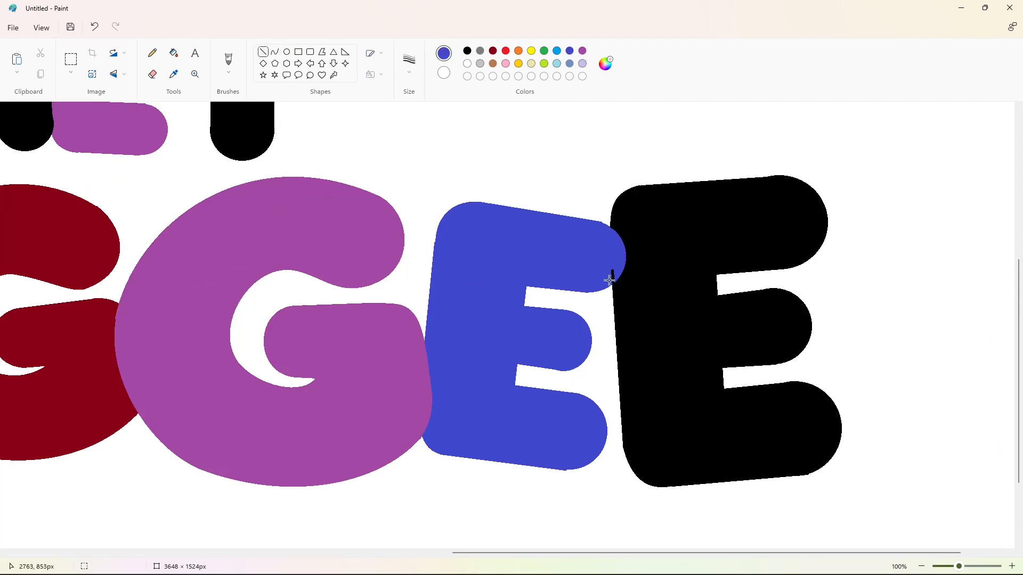
pyautogui.click(173, 53)
pyautogui.click(613, 275)
pyautogui.click(467, 64)
pyautogui.click(263, 51)
pyautogui.moveTo(589, 220)
pyautogui.mouseDown()
pyautogui.moveTo(607, 223)
pyautogui.moveTo(590, 216)
pyautogui.mouseUp()
# Fill the background brown, refill the U with white and again with black to absorb edge specks, and return the background to white.
pyautogui.moveTo(691, 554); pyautogui.dragTo(312, 554)
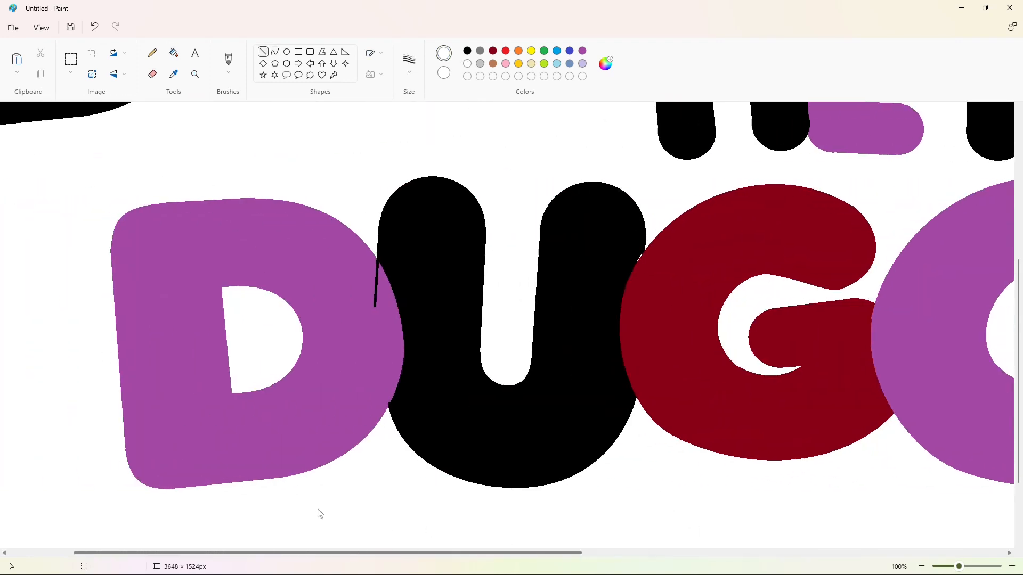
pyautogui.click(492, 64)
pyautogui.click(174, 53)
pyautogui.click(308, 137)
pyautogui.click(467, 63)
pyautogui.click(448, 241)
pyautogui.click(468, 51)
pyautogui.click(449, 229)
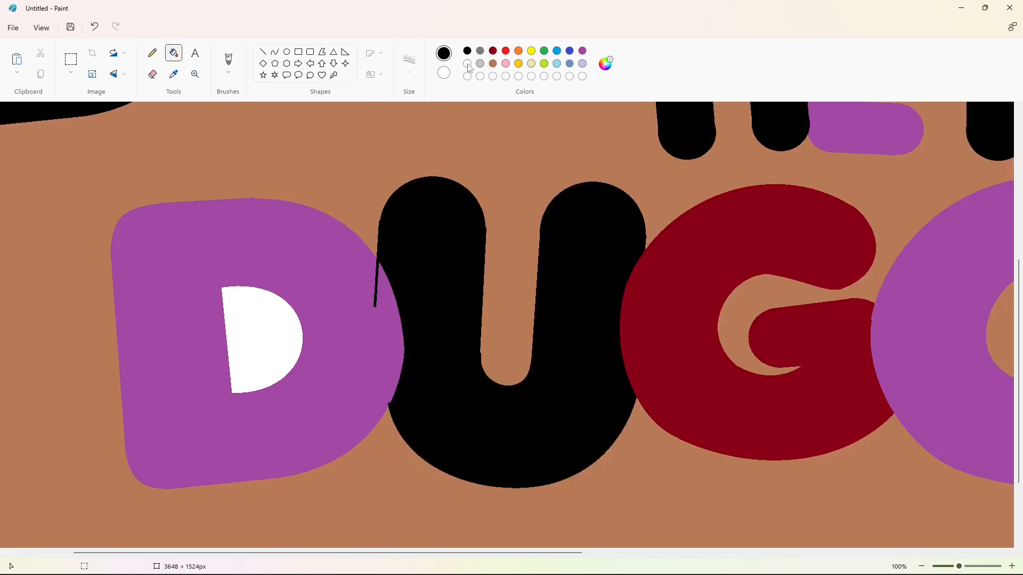
pyautogui.click(467, 63)
pyautogui.click(456, 143)
# Select and copy the spare black D at the canvas's upper left.
pyautogui.moveTo(460, 553); pyautogui.dragTo(388, 553)
pyautogui.scroll(4, 341, 373)
pyautogui.click(71, 60)
pyautogui.moveTo(352, 128); pyautogui.dragTo(22, 478)
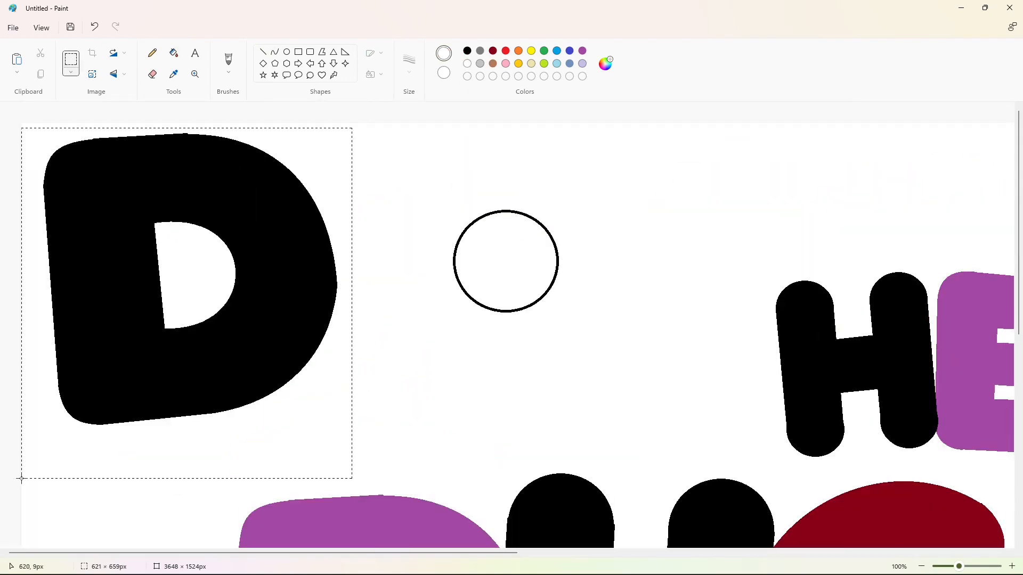
pyautogui.click(526, 457)
# Try placing a copy of the black D over the purple D.
pyautogui.scroll(-3, 525, 457)
pyautogui.scroll(-2, 526, 457)
pyautogui.hotkey('ctrl', 'v')
pyautogui.moveTo(185, 249); pyautogui.dragTo(379, 280)
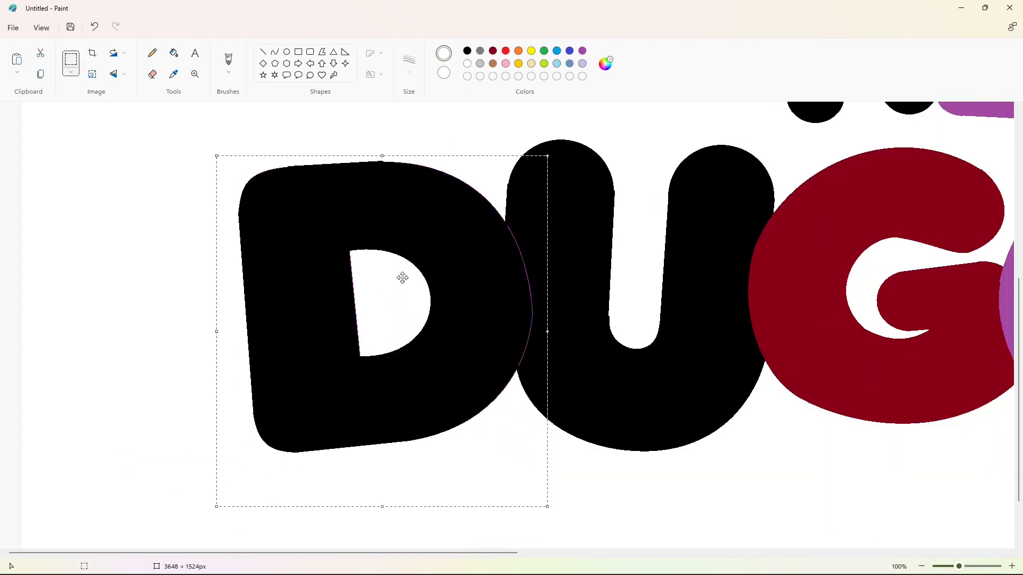
pyautogui.press('Right')
pyautogui.press('Right')
pyautogui.press('Left')
pyautogui.hotkey('ctrl', 'z')
# Fill the U with green.
pyautogui.click(544, 51)
pyautogui.click(174, 54)
pyautogui.click(537, 197)
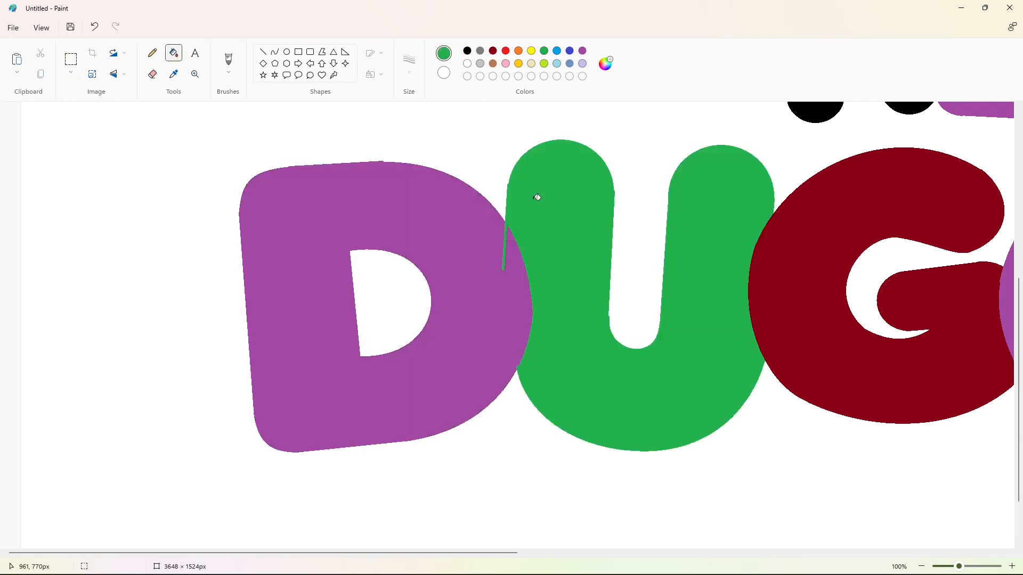
# Paste the copied black D and align it exactly over the purple D, covering the stray line end from the U.
pyautogui.hotkey('ctrl', 'v')
pyautogui.moveTo(207, 214); pyautogui.dragTo(401, 249)
pyautogui.press('Left')
pyautogui.press('Left')
pyautogui.press('Left')
pyautogui.press('Left')
pyautogui.press('Left')
pyautogui.press('Left')
pyautogui.press('Left')
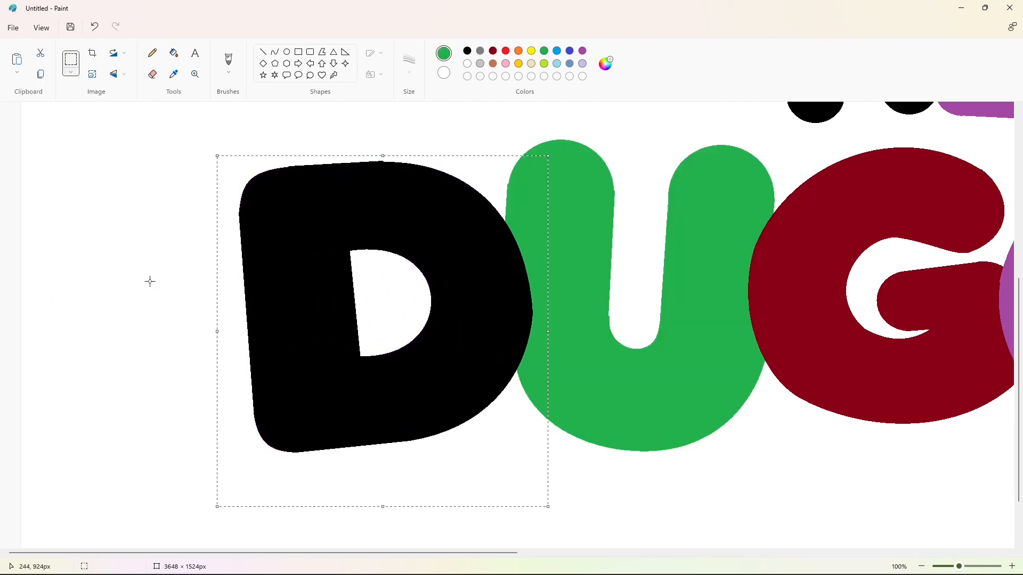
pyautogui.click(150, 281)
# Erase the spare black D and the two leftover circles above the lettering by filling them with white.
pyautogui.click(921, 567)
pyautogui.click(468, 63)
pyautogui.click(173, 53)
pyautogui.click(149, 176)
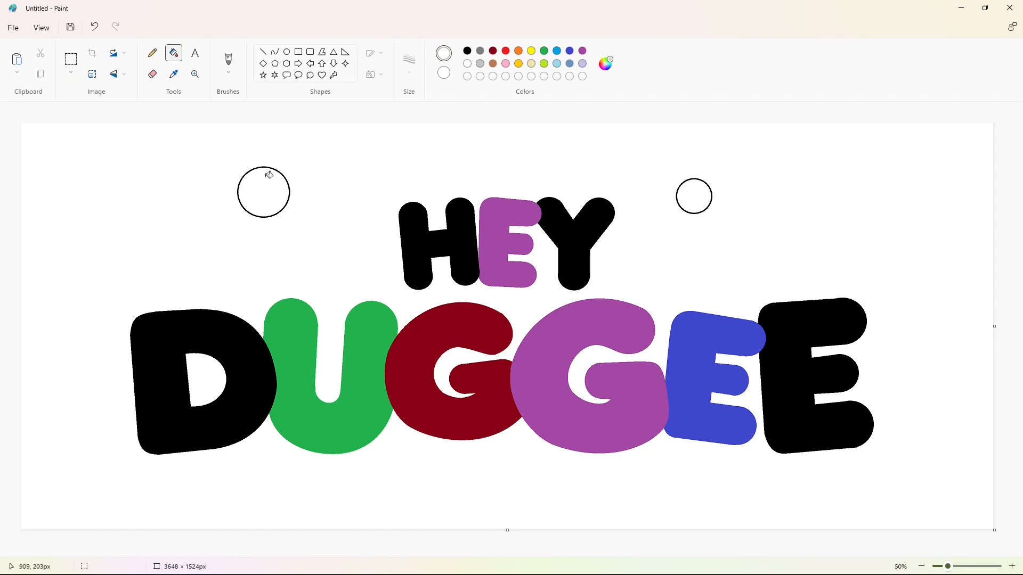
pyautogui.click(267, 168)
pyautogui.click(711, 182)
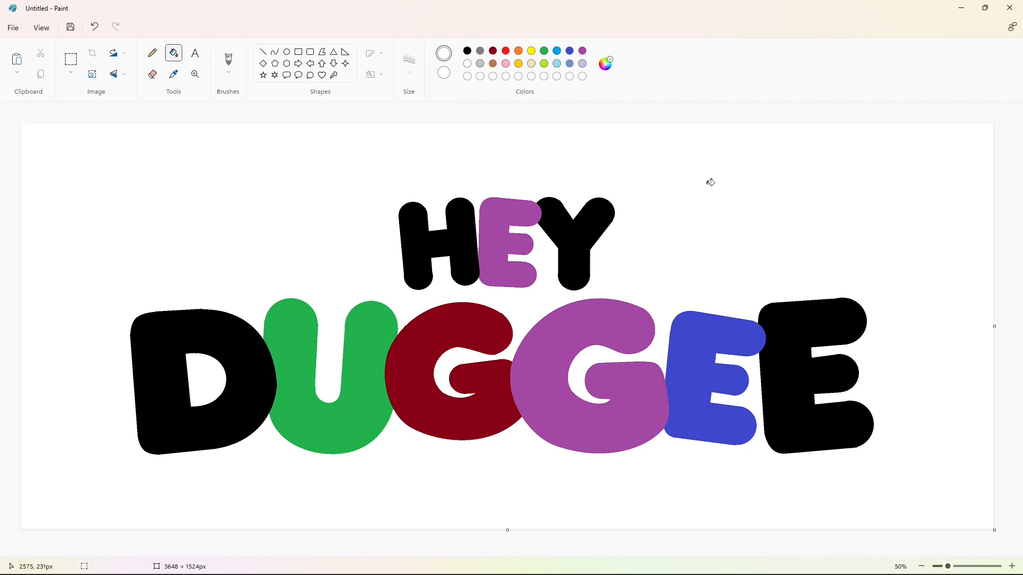
# Trim the small bump on the black D's top edge with a short white line.
pyautogui.click(1012, 566)
pyautogui.scroll(-3, 813, 459)
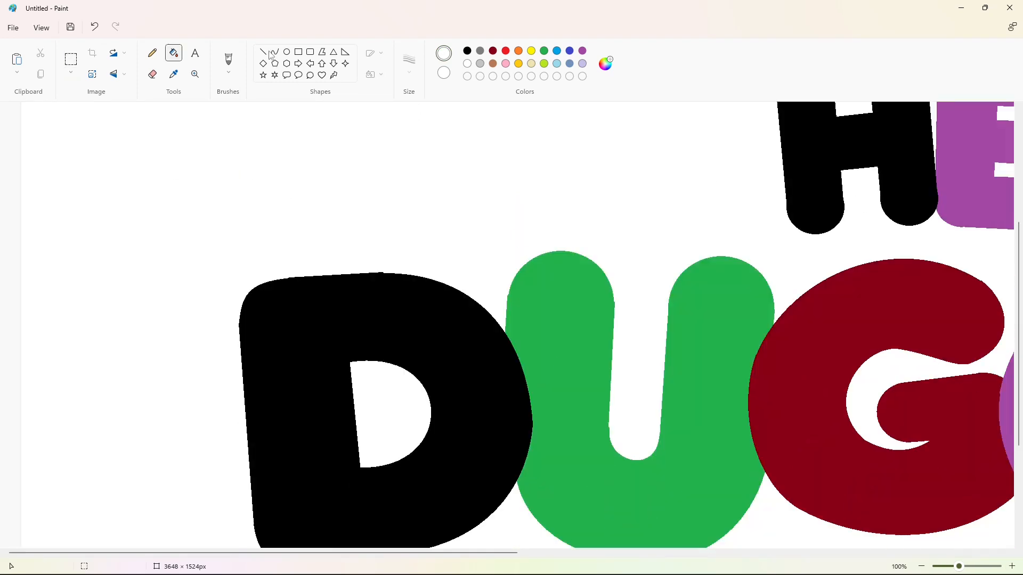
pyautogui.click(265, 53)
pyautogui.moveTo(376, 269); pyautogui.dragTo(386, 270)
pyautogui.click(921, 566)
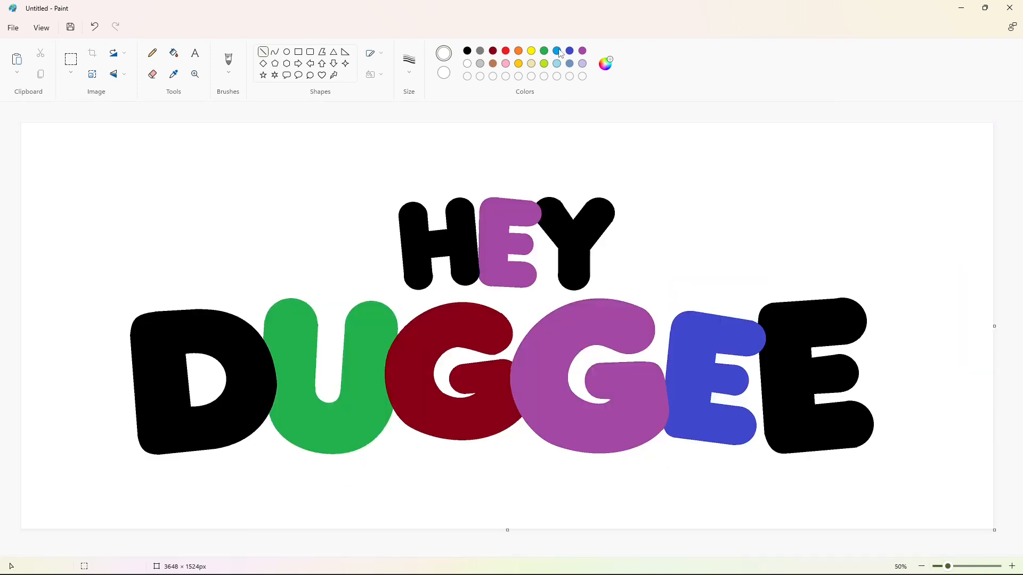
# Add a custom blue based on turquoise and a custom light red based on red to the palette.
pyautogui.doubleClick(557, 51)
pyautogui.click(458, 419)
pyautogui.click(506, 51)
pyautogui.click(606, 63)
pyautogui.click(473, 420)
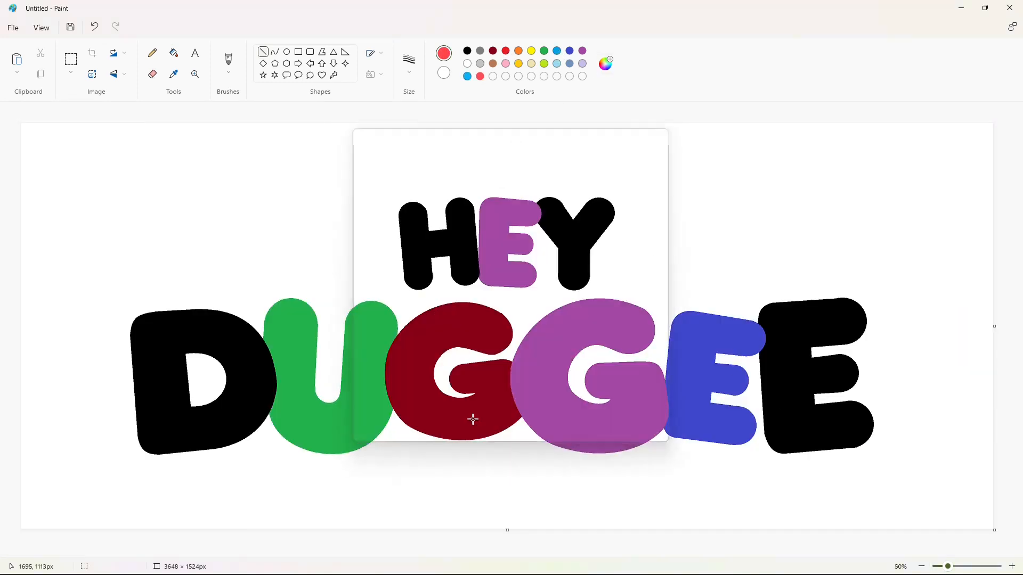
# Add a lighter, softer custom green based on the standard green to the palette.
pyautogui.click(544, 51)
pyautogui.click(606, 63)
pyautogui.moveTo(548, 212); pyautogui.dragTo(548, 200)
pyautogui.click(413, 196)
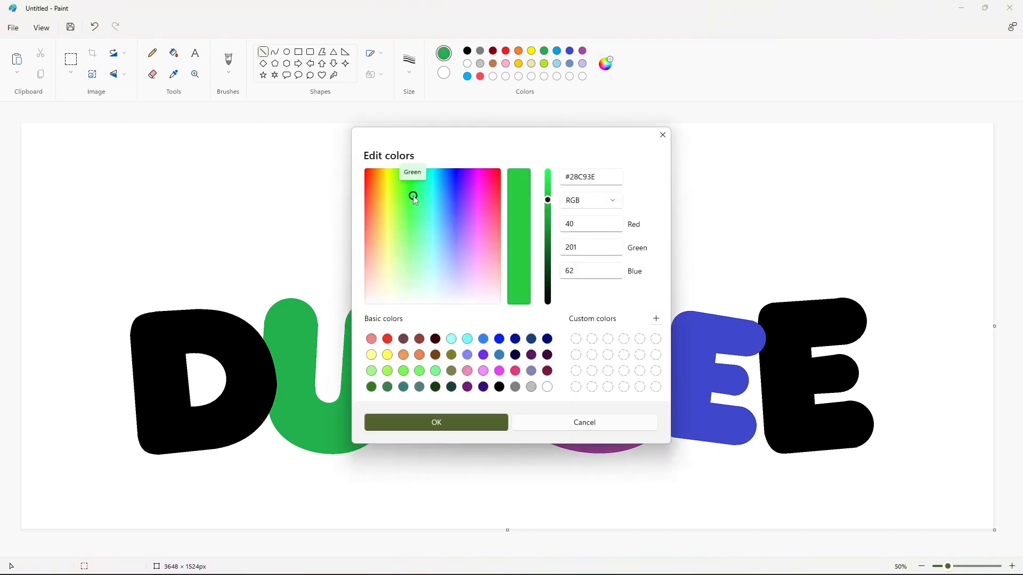
pyautogui.moveTo(408, 211); pyautogui.dragTo(416, 222)
pyautogui.click(467, 421)
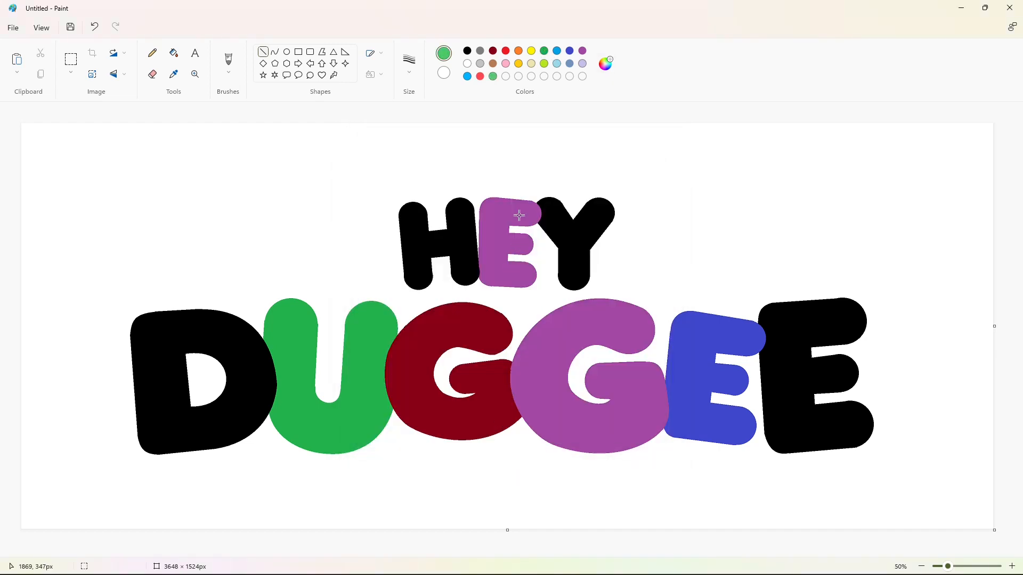
# Add a custom light orange based on the standard orange to the palette.
pyautogui.click(518, 50)
pyautogui.click(606, 64)
pyautogui.moveTo(372, 190); pyautogui.dragTo(372, 218)
pyautogui.click(463, 421)
# Create the custom turquoise #10C1FF and fill the H, the D and the second G with it.
pyautogui.doubleClick(467, 76)
pyautogui.moveTo(436, 186); pyautogui.dragTo(439, 177)
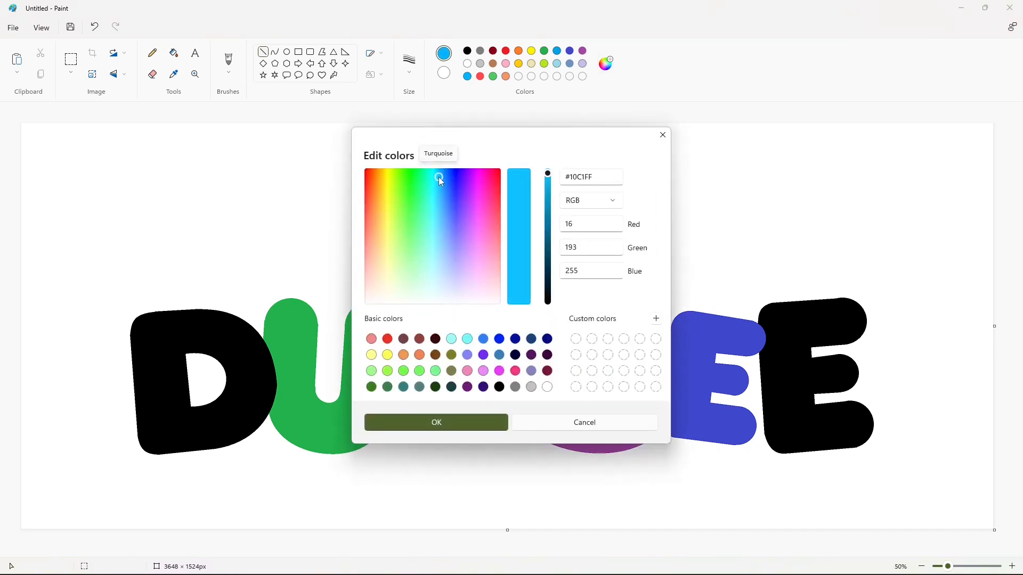
pyautogui.click(455, 423)
pyautogui.click(174, 53)
pyautogui.click(428, 225)
pyautogui.click(271, 368)
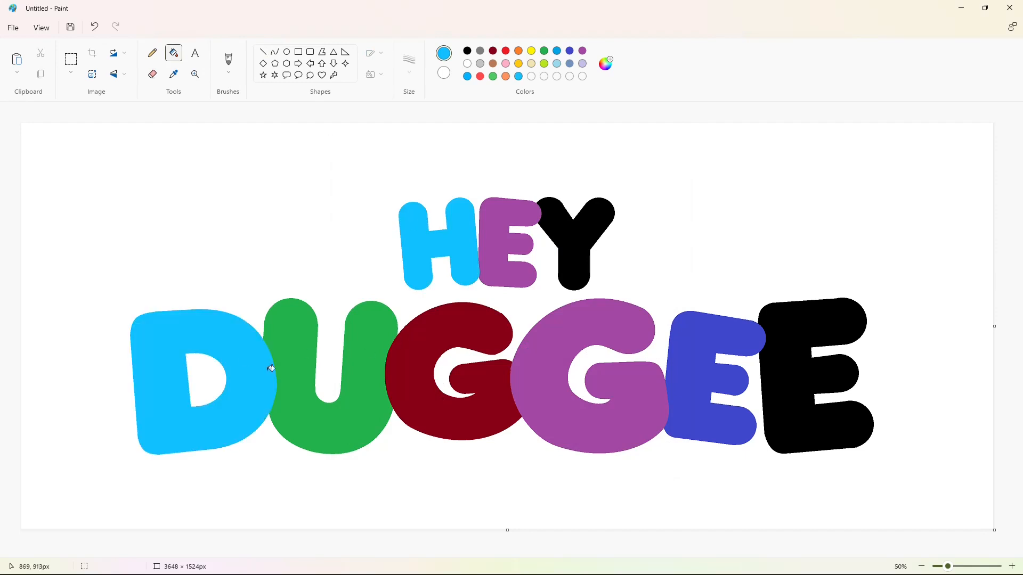
pyautogui.click(550, 388)
# Fill the E of HEY and the lower word's first E with light red, and the U and Y with the custom green.
pyautogui.click(480, 76)
pyautogui.click(497, 276)
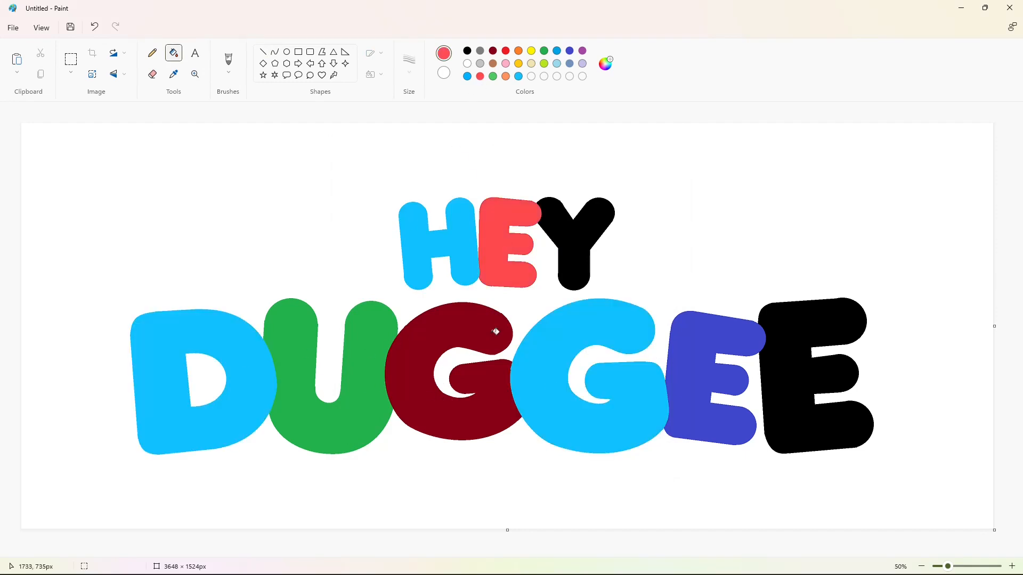
pyautogui.click(681, 358)
pyautogui.click(493, 76)
pyautogui.click(361, 334)
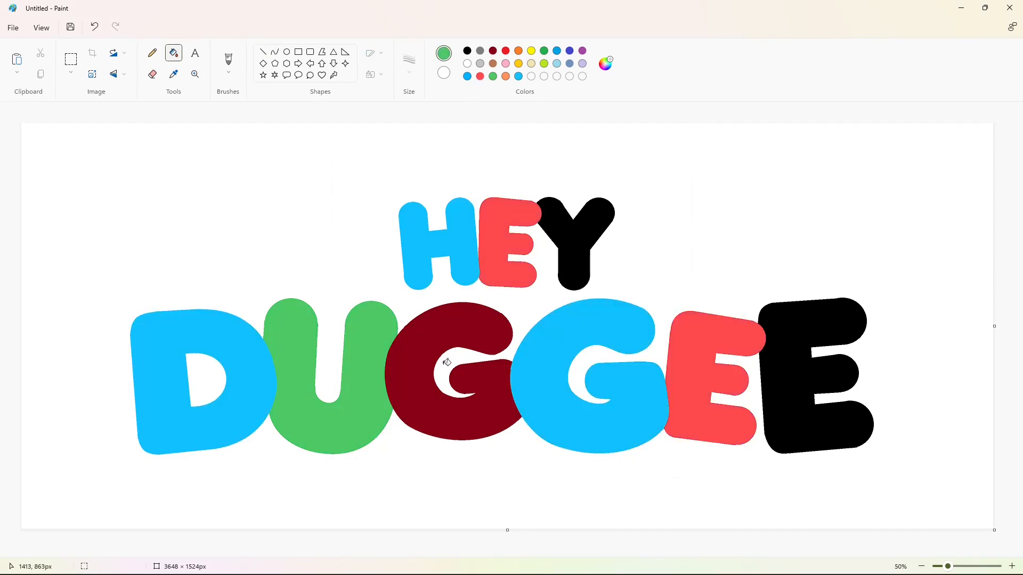
pyautogui.click(574, 230)
# Fill the first G and the final E with the custom light orange.
pyautogui.click(506, 76)
pyautogui.click(510, 329)
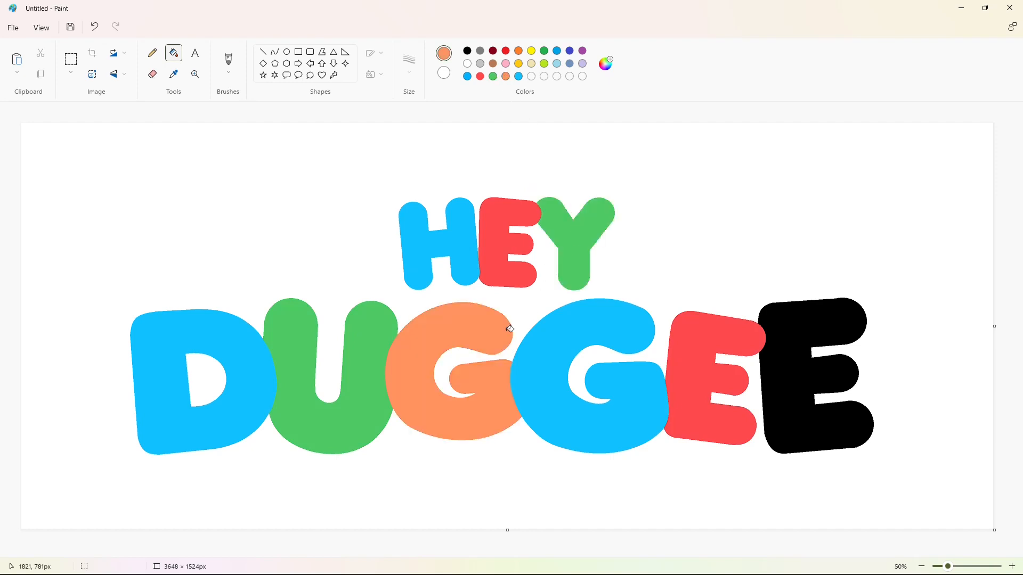
pyautogui.click(792, 366)
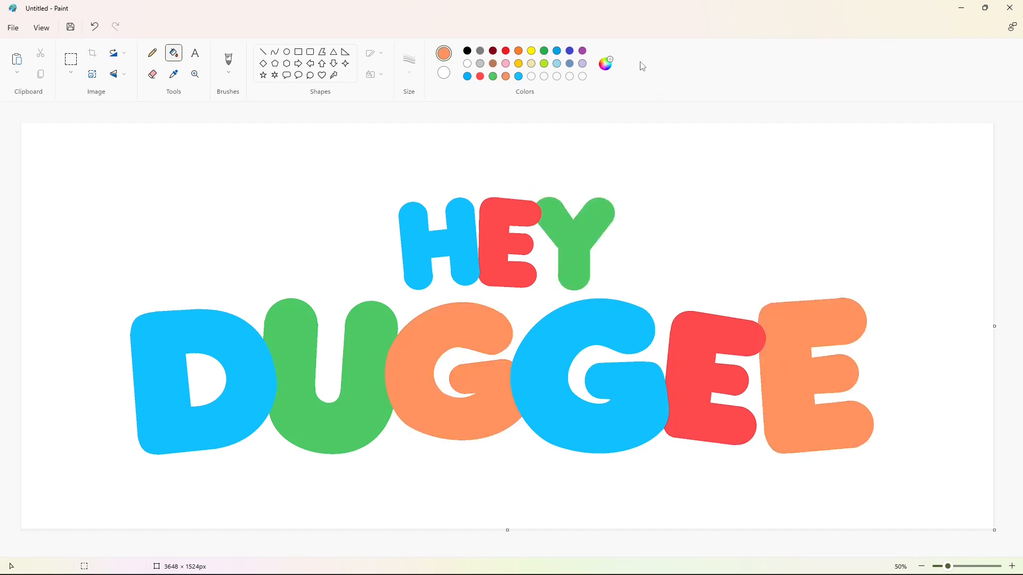